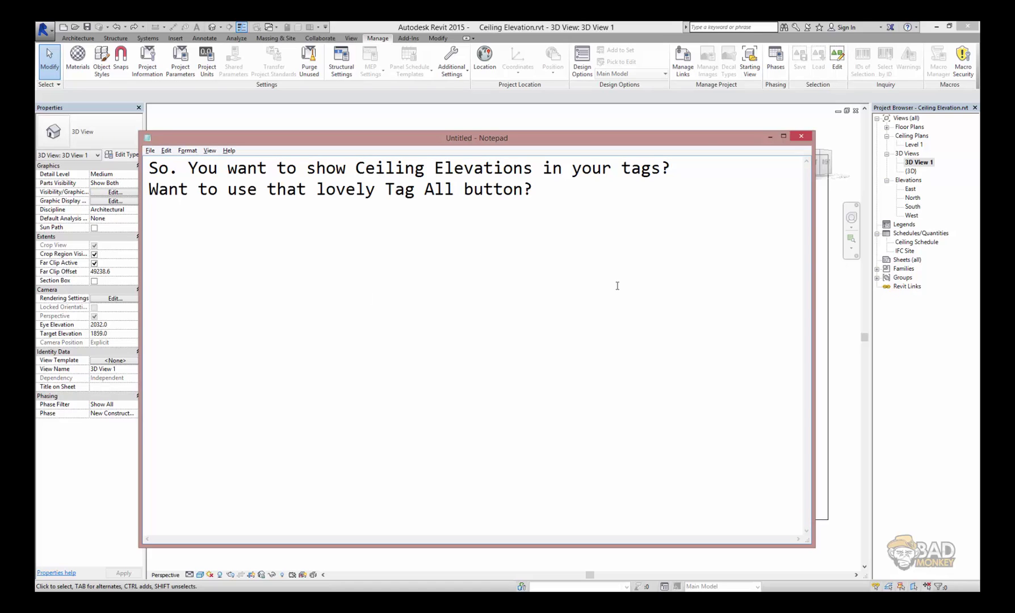
# - In Notepad, add lines asking about survey elevations, then 'I hear you.' and 'Dynamo may have the answer.'
pyautogui.press('Return')
pyautogui.write('Want to show real survey elevations? ')
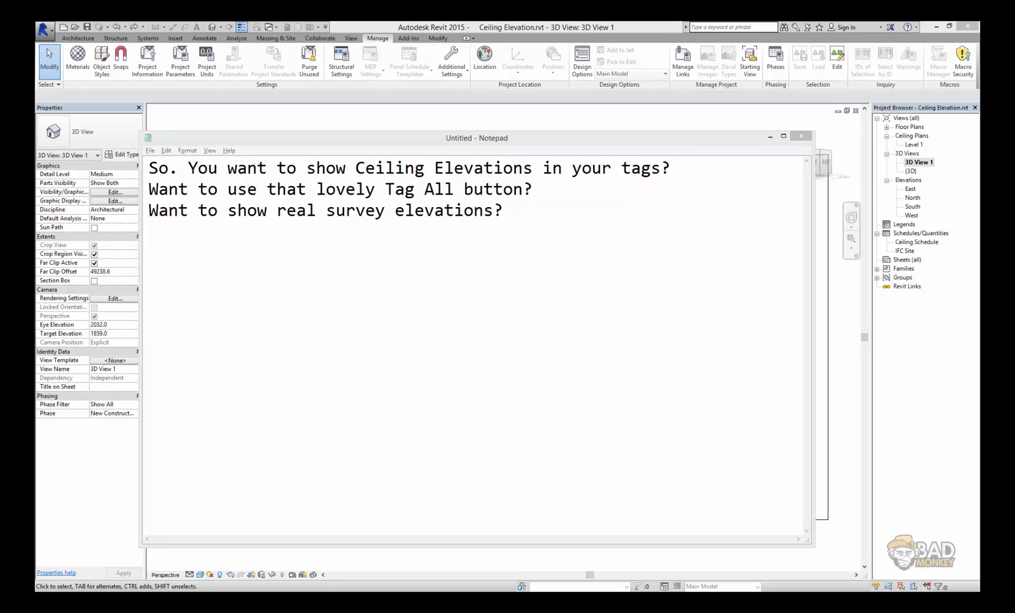
pyautogui.write('And not manually place mulitple Spot Elevations?')
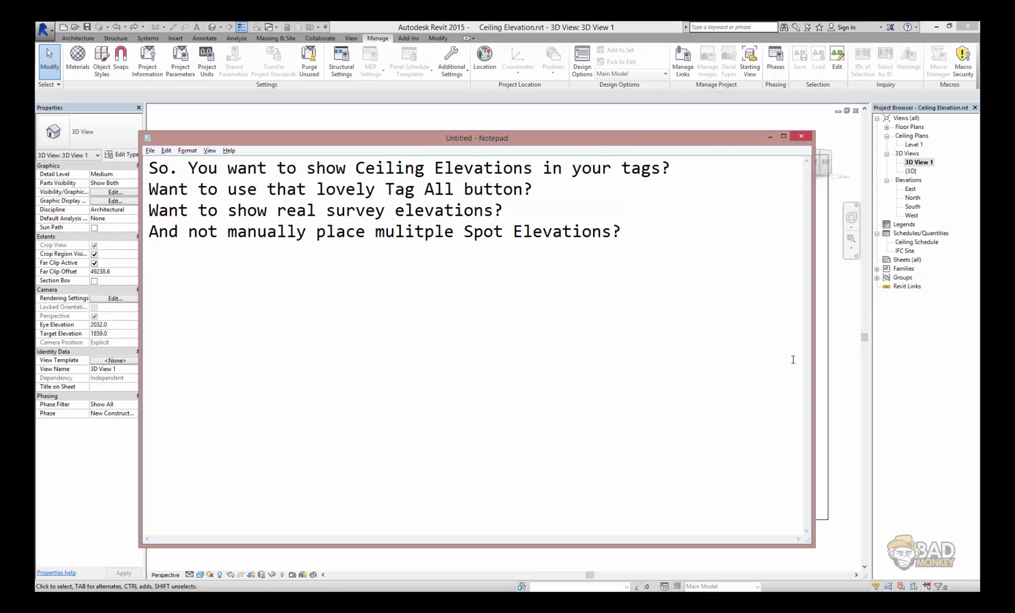
pyautogui.press('Return')
pyautogui.write('I hear you.')
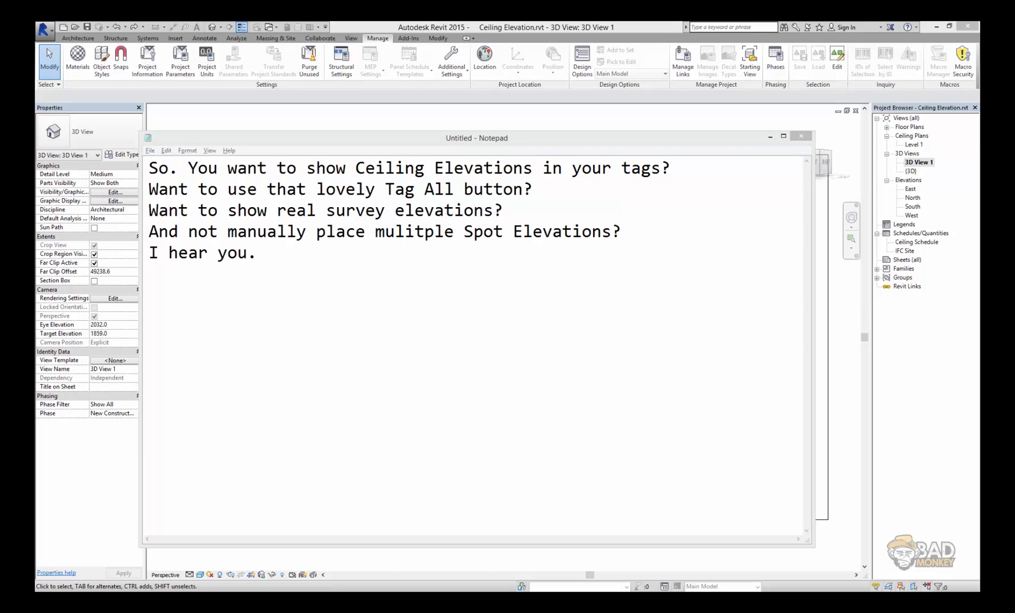
pyautogui.press('Return')
pyautogui.write('Dynamo may have the answer.')
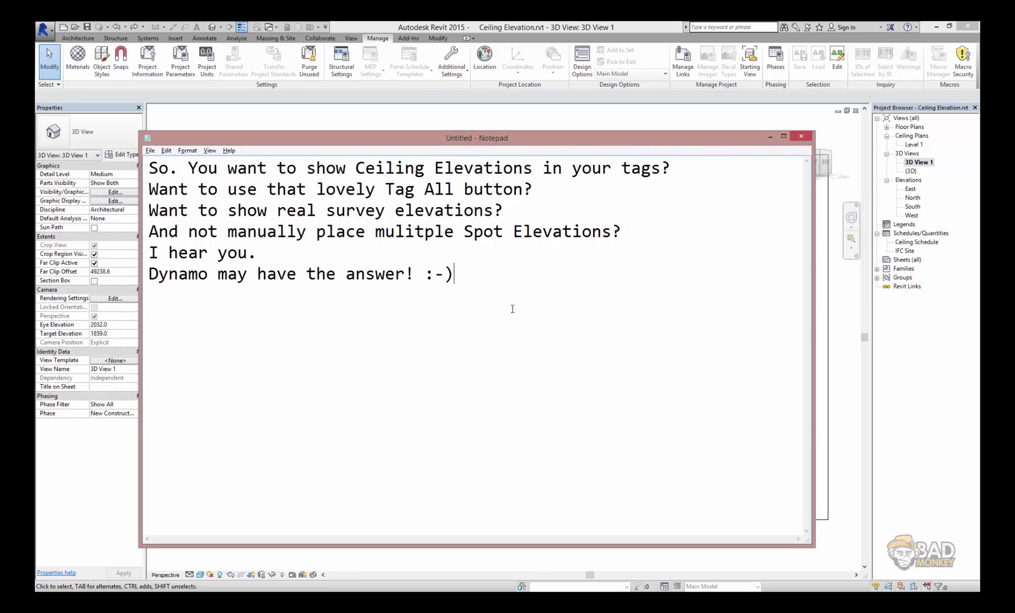
# - Orbit the 3D model with the steering wheel, then return to the notes
pyautogui.hotkey('shift', 'w')
pyautogui.moveTo(500, 392); pyautogui.dragTo(688, 343)
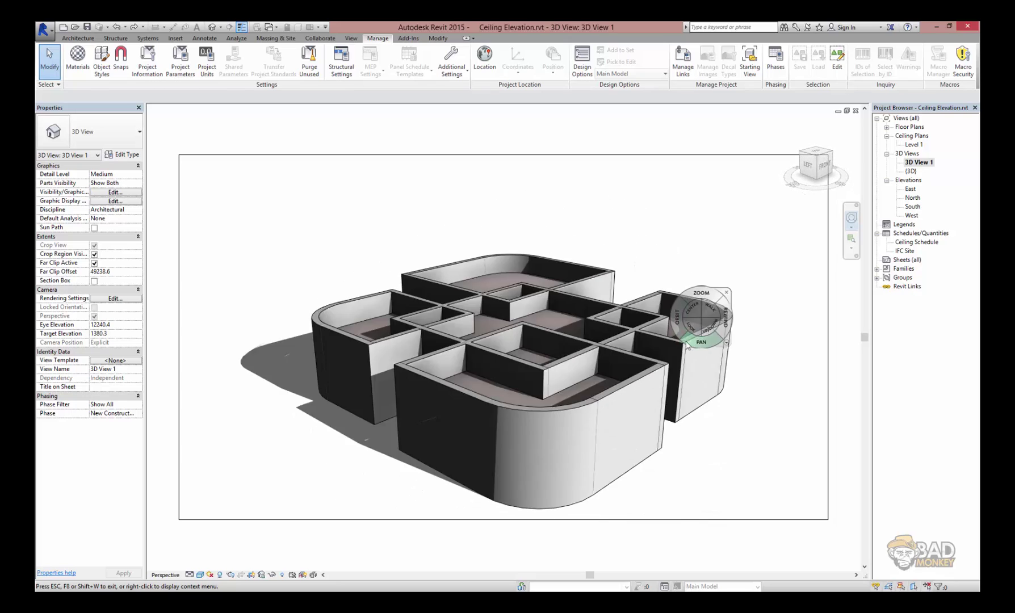
pyautogui.keyDown('shift'); pyautogui.moveTo(687, 344); pyautogui.dragTo(641, 393, button='middle'); pyautogui.keyUp('shift')
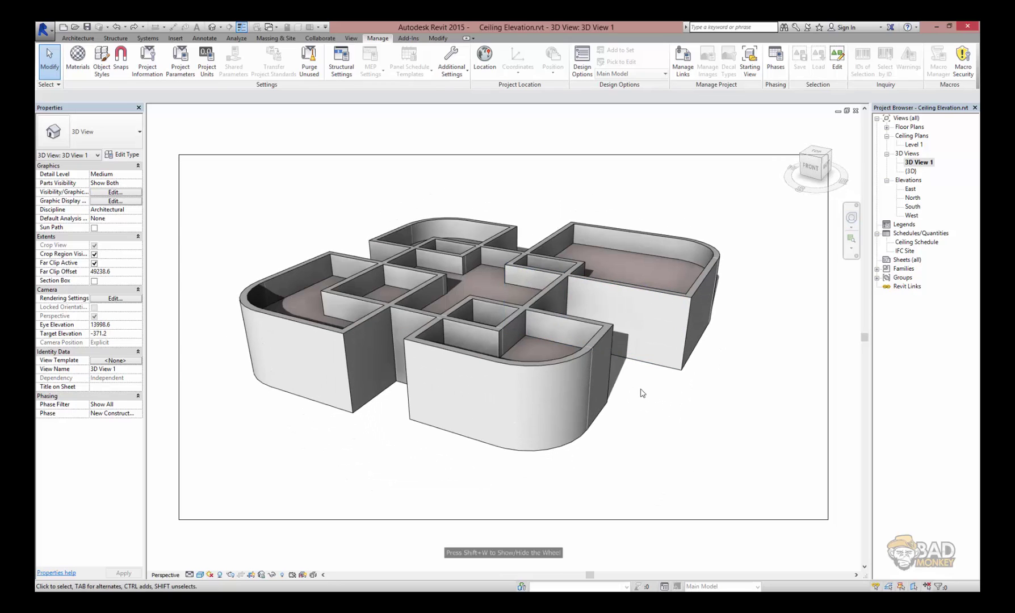
pyautogui.hotkey('alt', 'Tab')
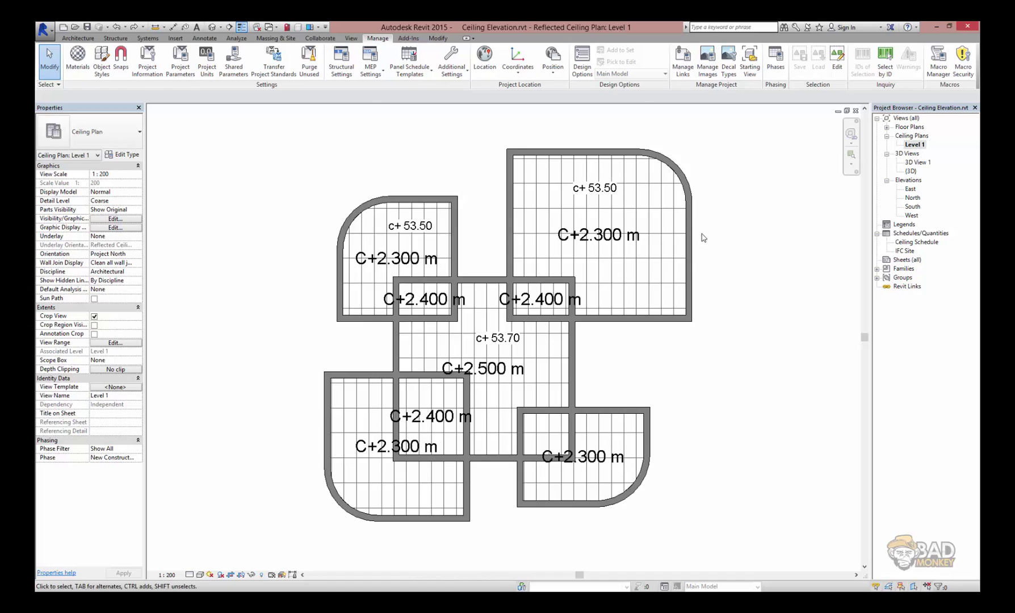
# - Set the upper-right ceiling's Height Offset From Level to 2500, then open the {3D} view
pyautogui.click(511, 282)
pyautogui.write('22')
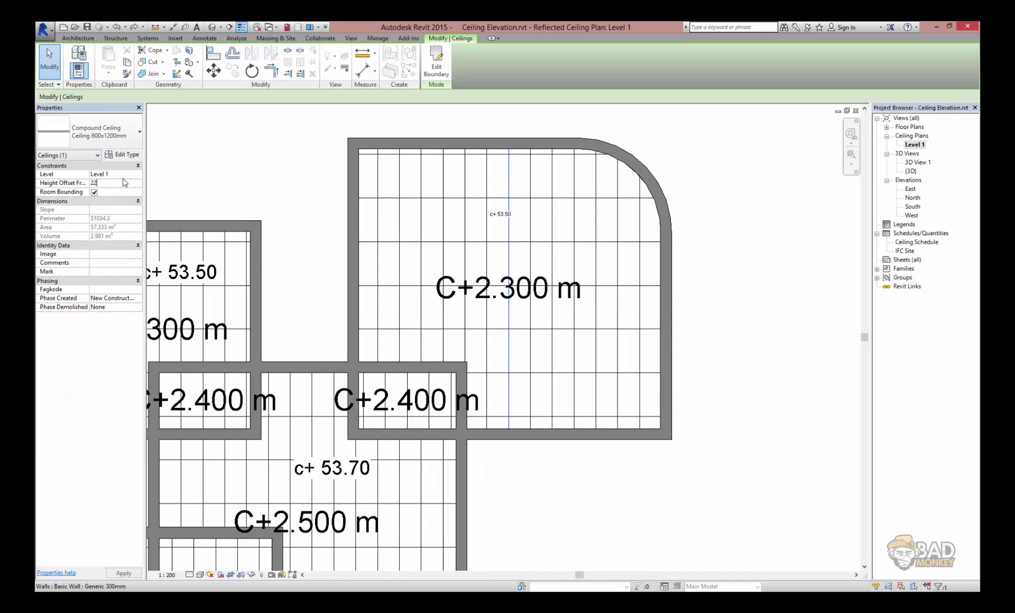
pyautogui.write('00')
pyautogui.press('Return')
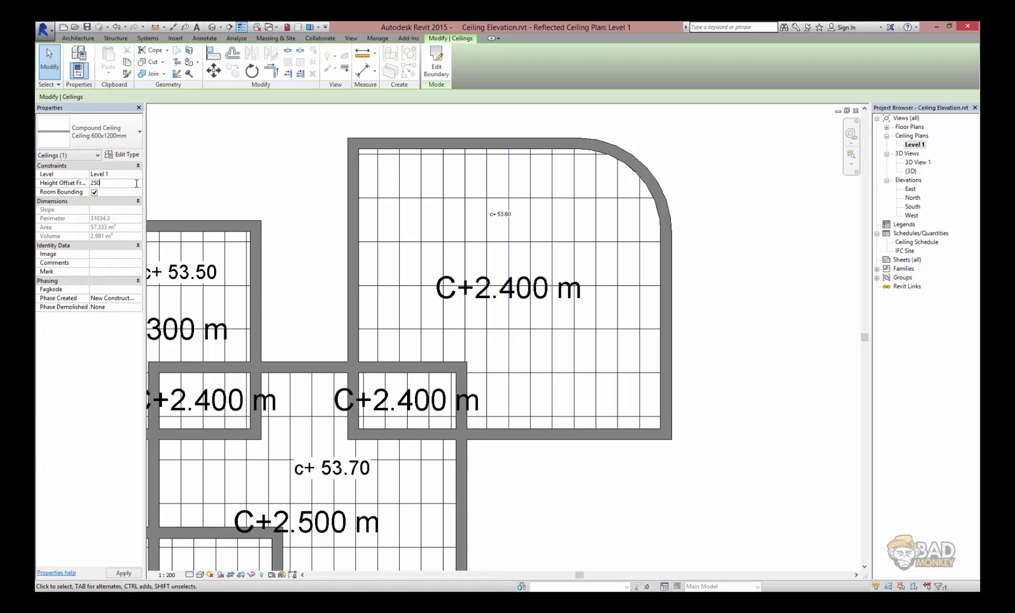
pyautogui.write('0')
pyautogui.press('Return')
pyautogui.press('Escape')
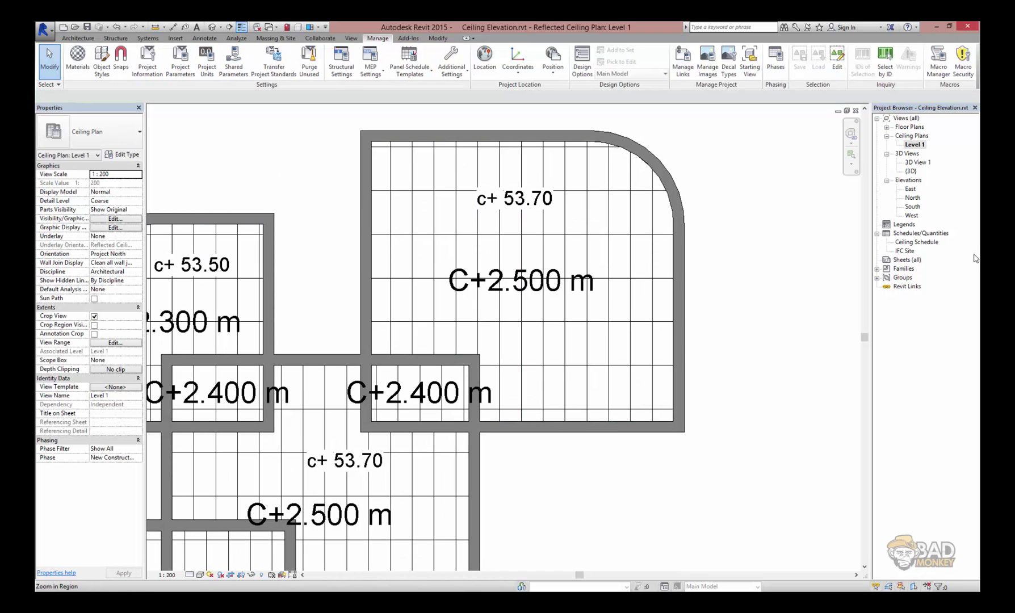
pyautogui.doubleClick(911, 171)
pyautogui.scroll(-3, 511, 170)
# - Reveal hidden elements in 3D and inspect the survey point and project base point
pyautogui.click(282, 574)
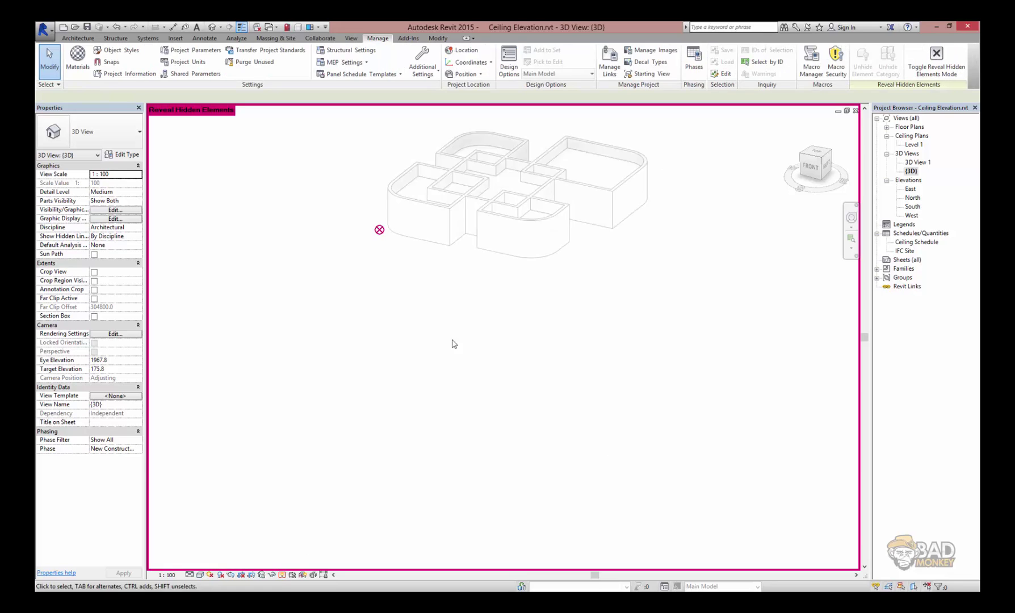
pyautogui.click(432, 455)
pyautogui.keyDown('shift'); pyautogui.moveTo(576, 524); pyautogui.dragTo(482, 362, button='middle'); pyautogui.keyUp('shift')
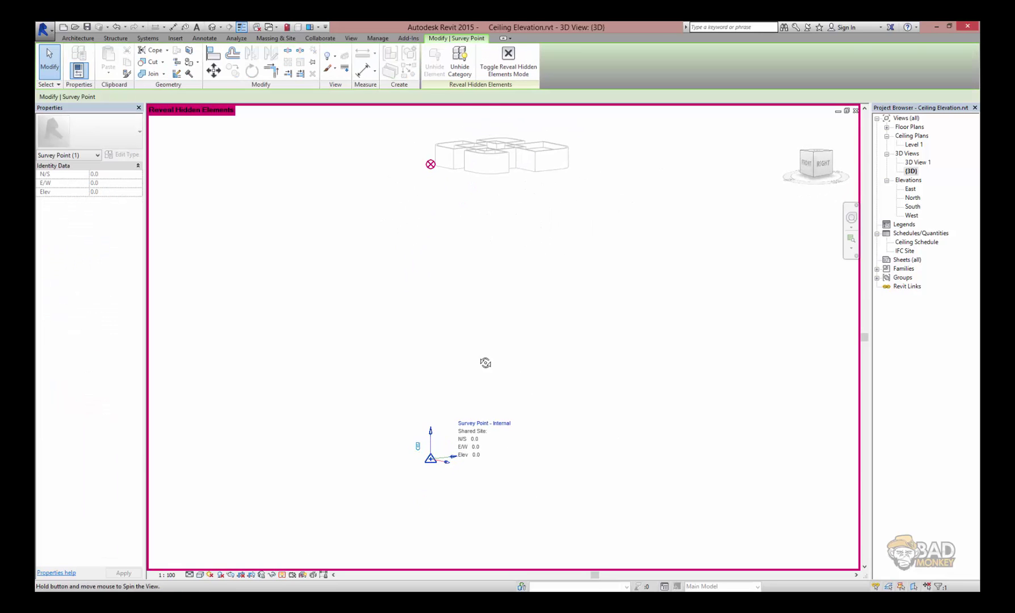
pyautogui.press('Escape')
pyautogui.click(431, 170)
pyautogui.scroll(3, 392, 268)
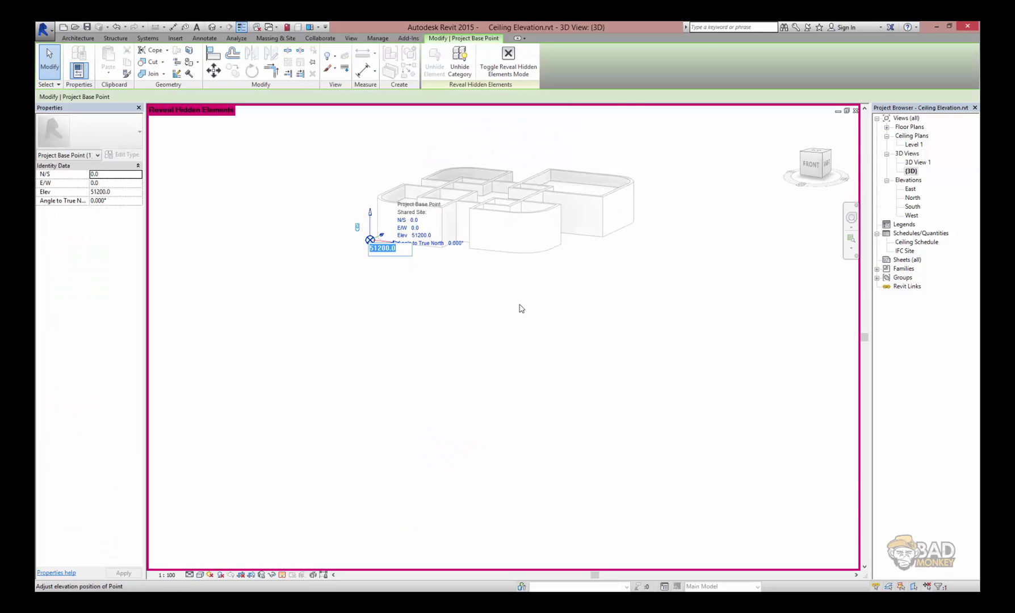
# - In the South elevation, set the level type's Elevation Base to Survey Point
pyautogui.doubleClick(913, 207)
pyautogui.click(624, 287)
pyautogui.click(124, 154)
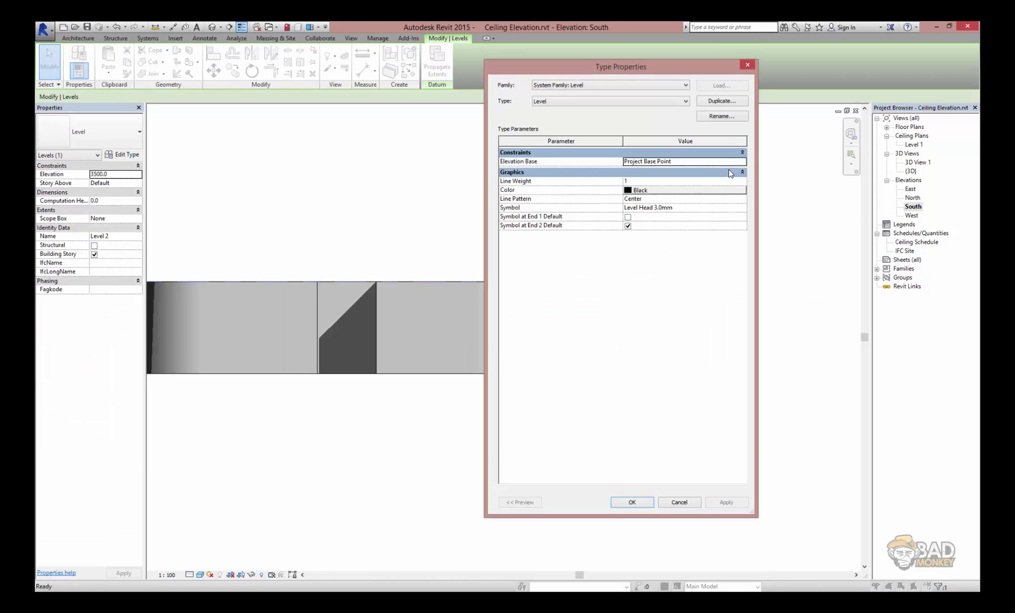
pyautogui.click(730, 162)
pyautogui.click(661, 180)
pyautogui.click(632, 503)
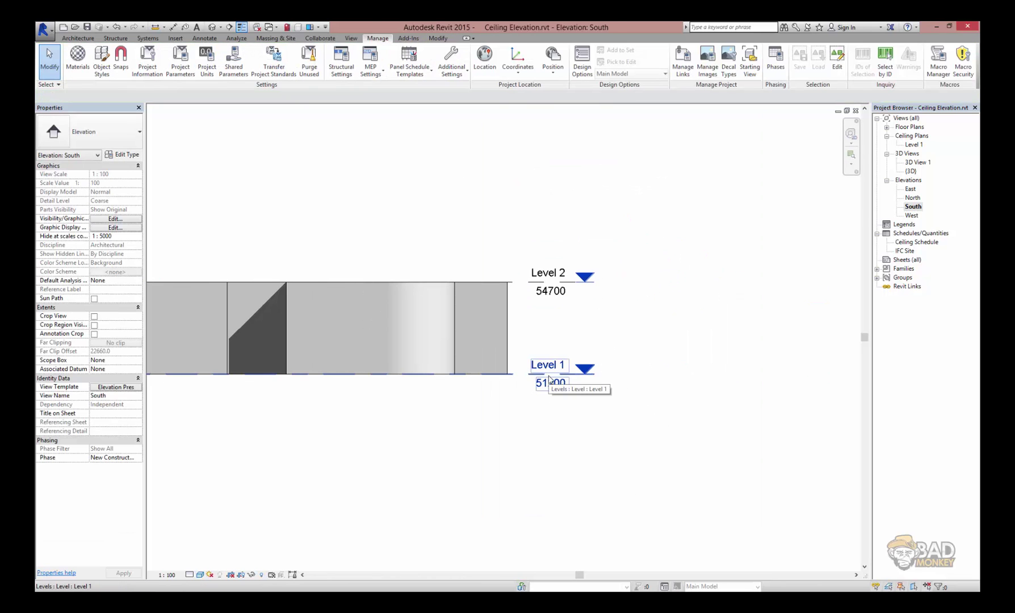
# - In the Level 1 ceiling plan, edit the ceiling tag family and open its label settings
pyautogui.doubleClick(914, 144)
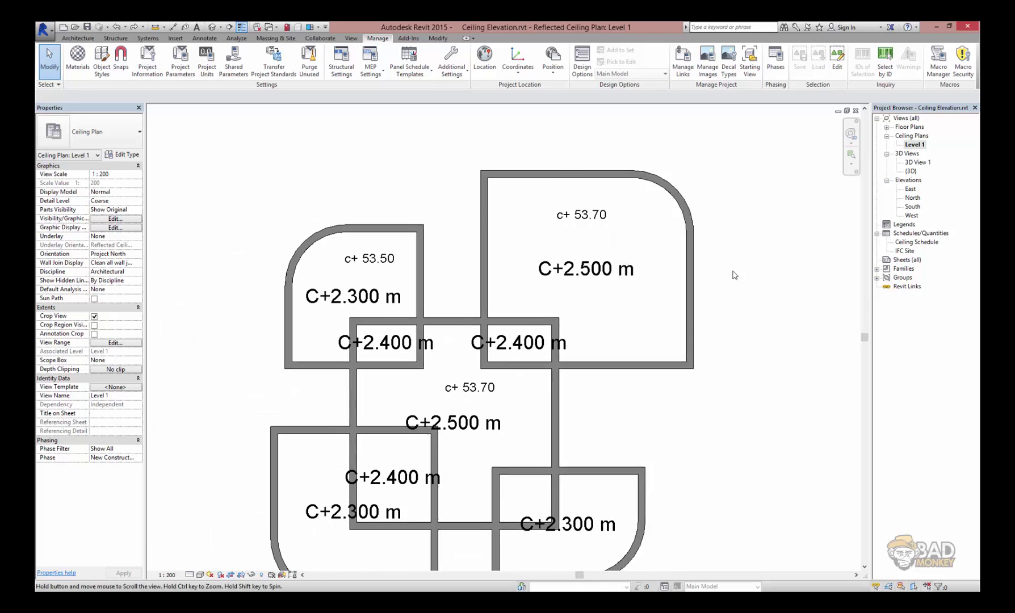
pyautogui.click(544, 244)
pyautogui.click(432, 76)
pyautogui.click(503, 335)
pyautogui.click(375, 66)
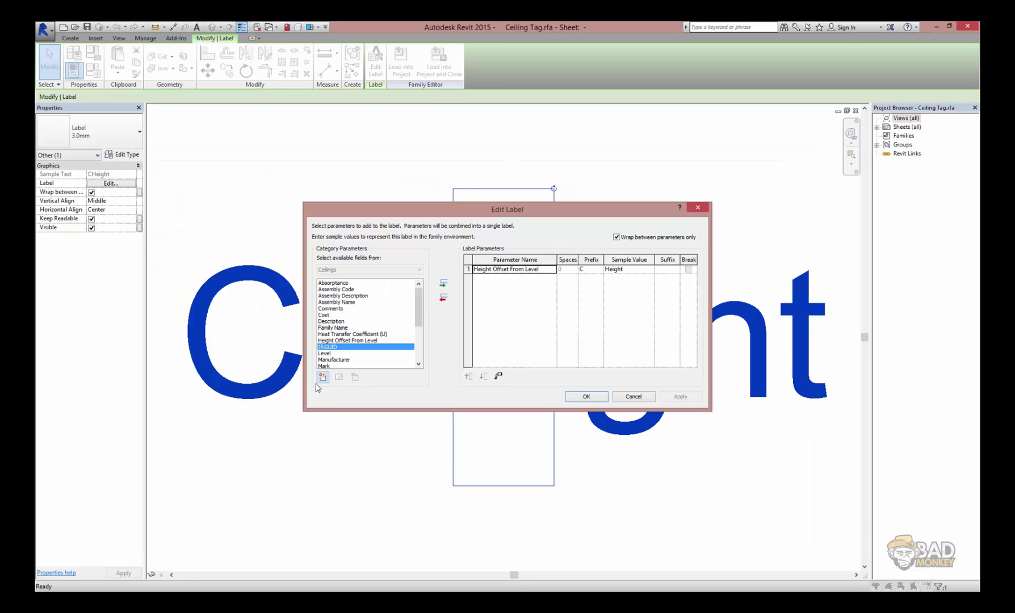
# - Add the shared Elevation parameter and put it in the label instead of the height offset
pyautogui.click(322, 377)
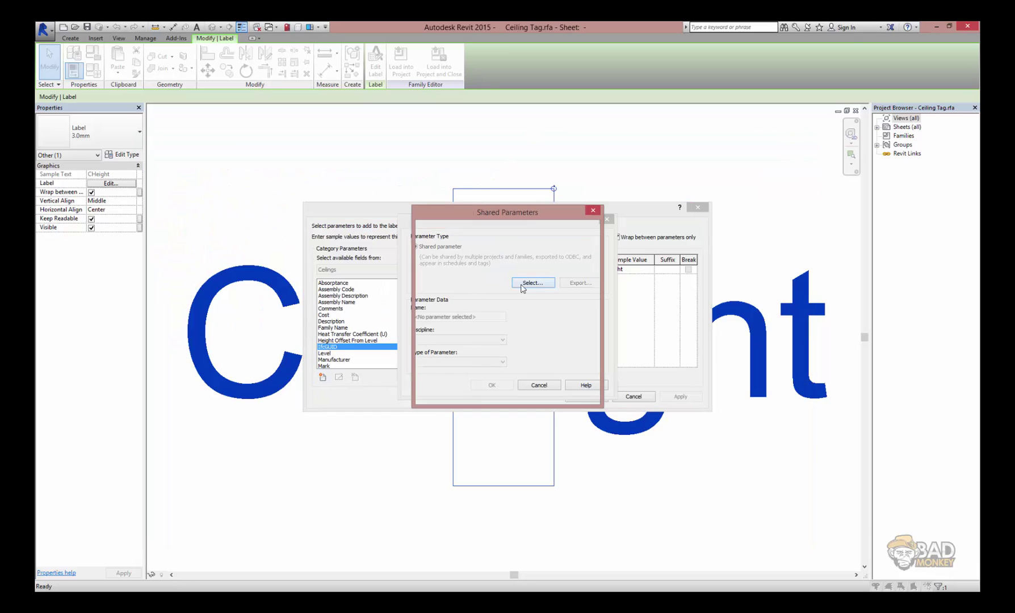
pyautogui.click(521, 288)
pyautogui.click(567, 279)
pyautogui.click(574, 301)
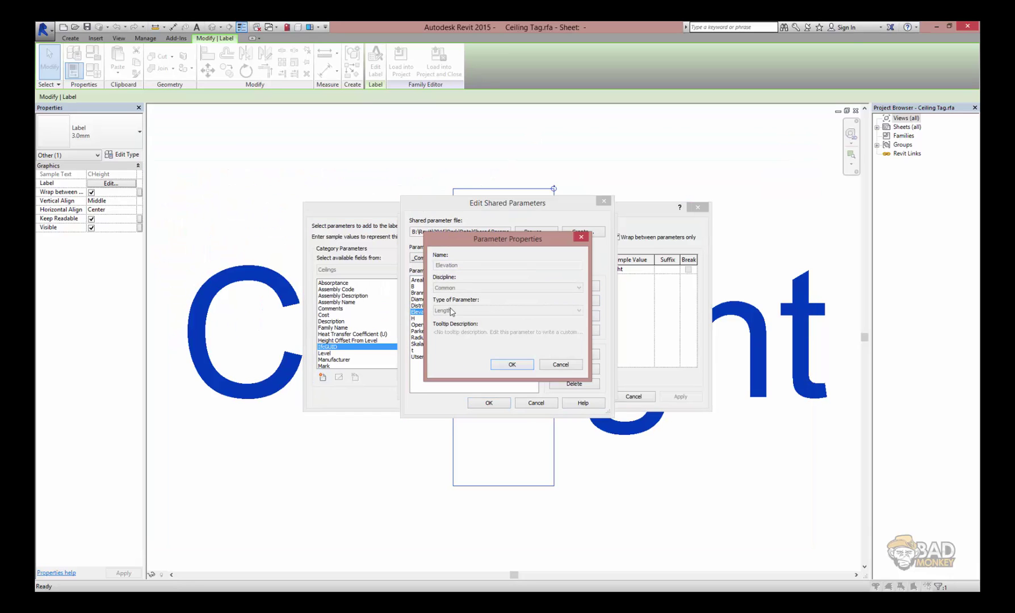
pyautogui.click(512, 364)
pyautogui.click(490, 403)
pyautogui.click(436, 313)
pyautogui.click(476, 393)
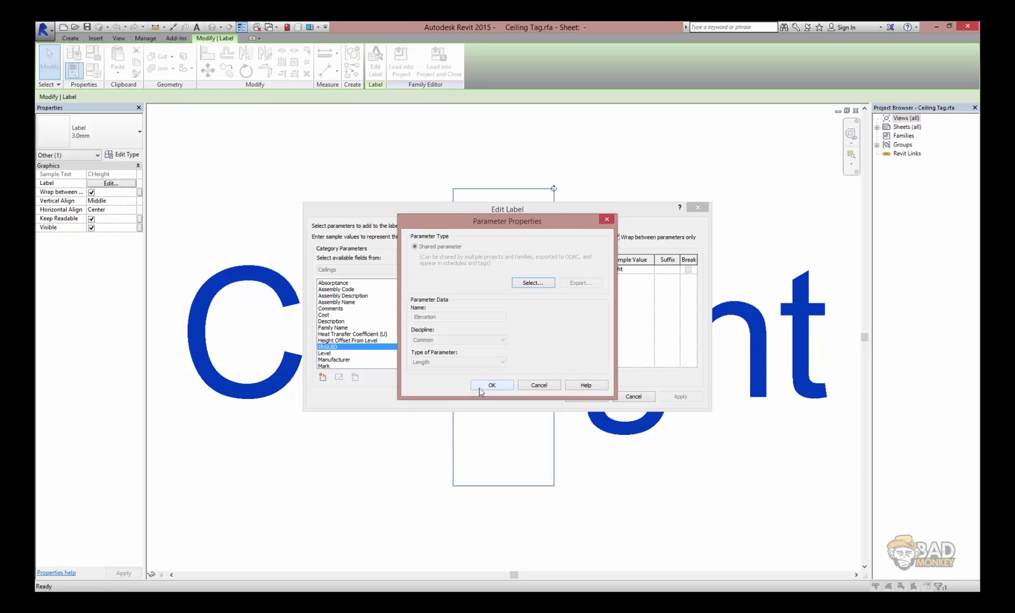
pyautogui.click(443, 283)
pyautogui.click(443, 297)
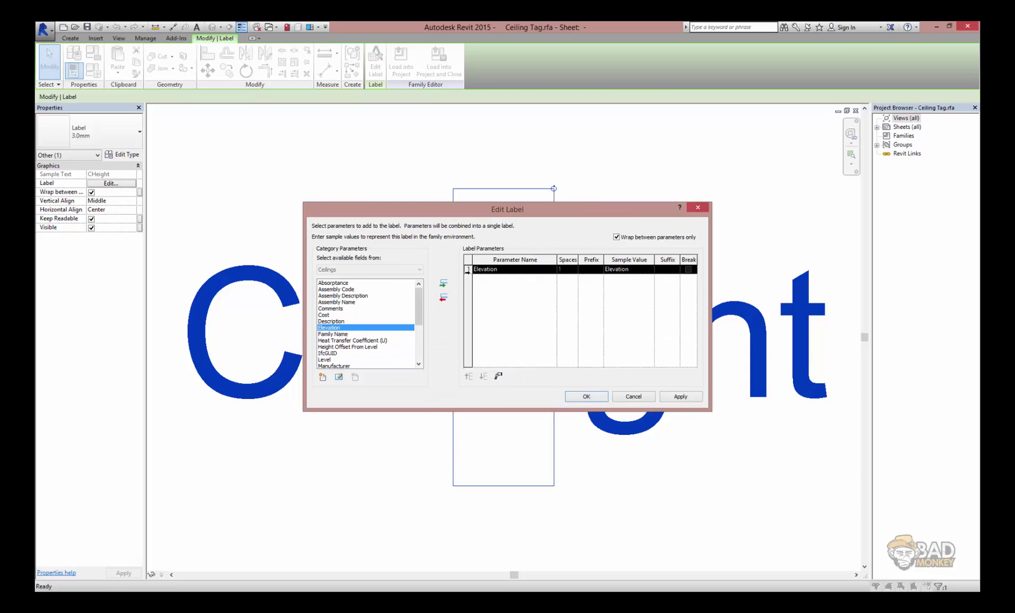
# - Format Elevation in meters with 3 decimals and no unit symbol, and confirm the label
pyautogui.click(499, 376)
pyautogui.click(434, 241)
pyautogui.click(535, 256)
pyautogui.click(511, 284)
pyautogui.click(464, 281)
pyautogui.click(460, 307)
pyautogui.click(464, 304)
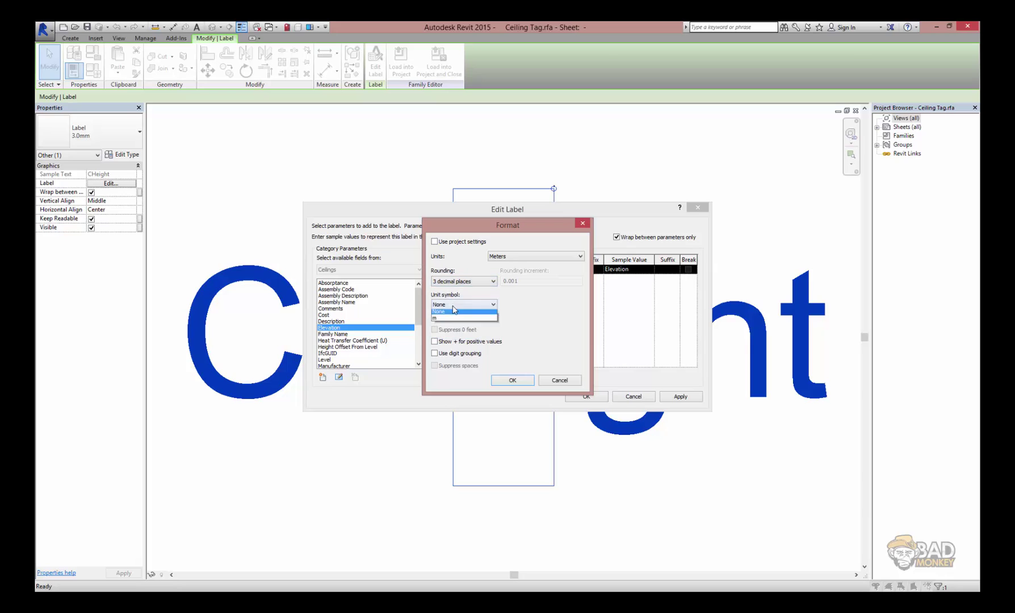
pyautogui.click(513, 380)
pyautogui.click(594, 270)
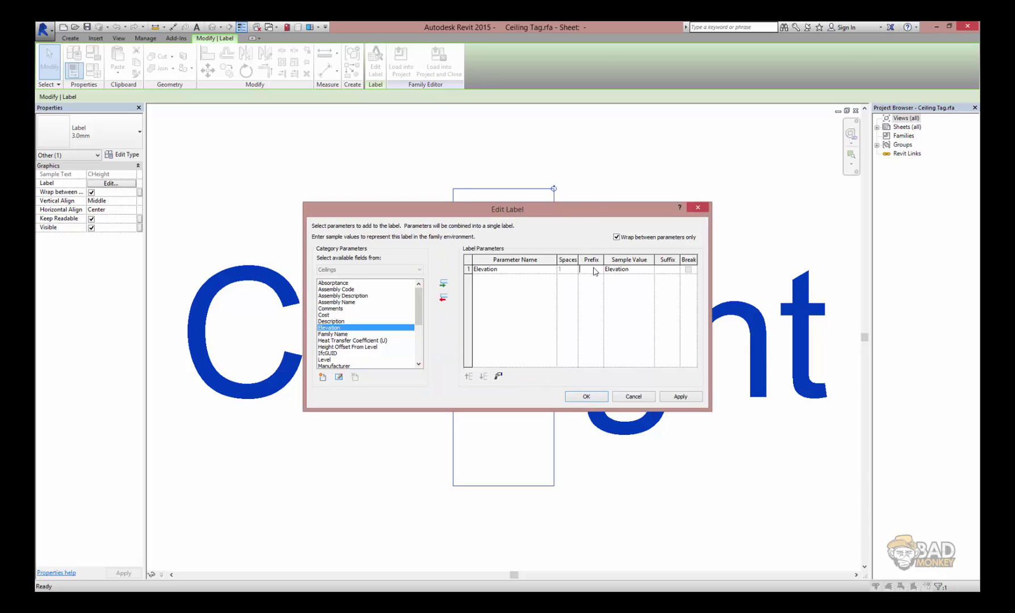
pyautogui.write('C')
pyautogui.click(594, 390)
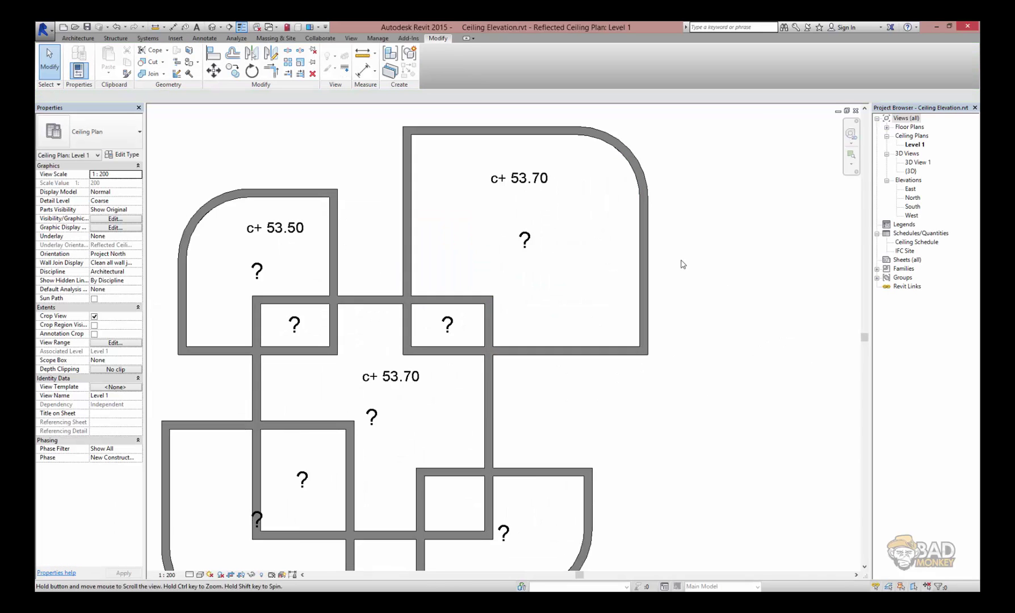
# - Add the shared Elevation parameter as a project parameter for Ceilings
pyautogui.click(147, 59)
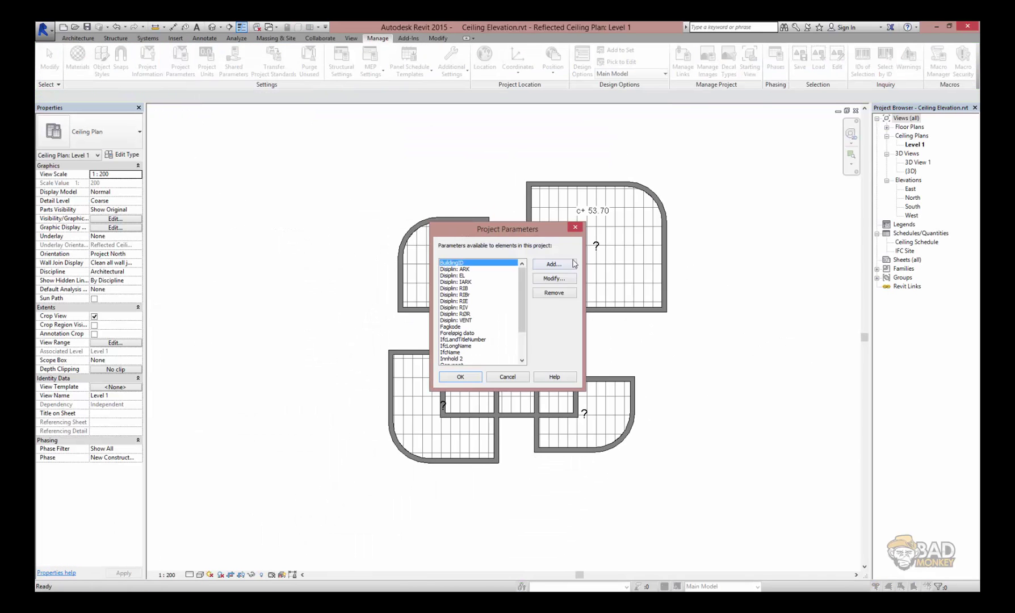
pyautogui.click(575, 264)
pyautogui.click(558, 188)
pyautogui.click(658, 219)
pyautogui.click(656, 266)
pyautogui.click(691, 350)
pyautogui.click(831, 268)
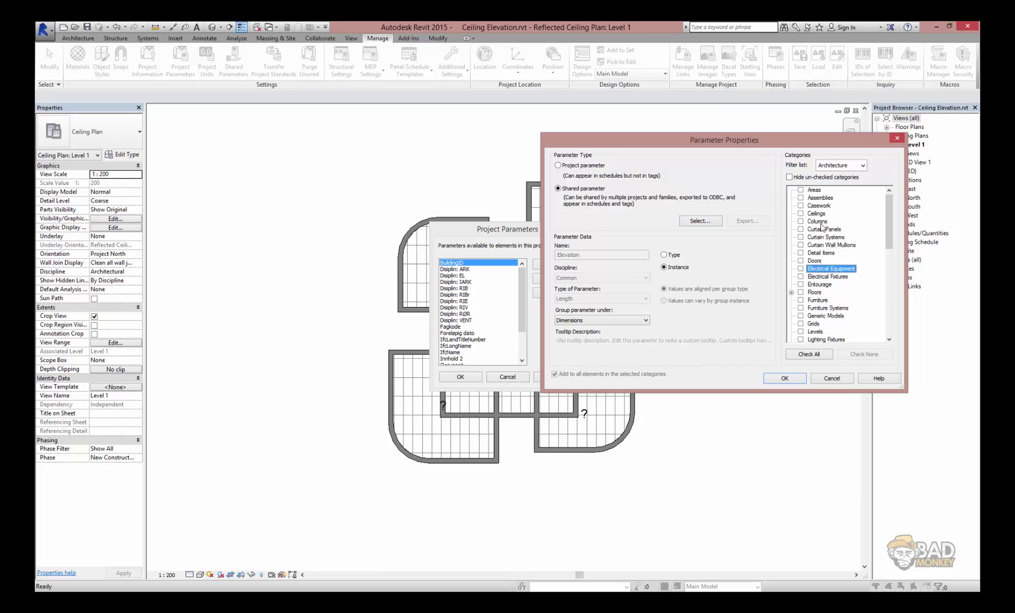
pyautogui.click(784, 379)
pyautogui.click(466, 410)
# - Enter the upper-right ceiling's Elevation so its tag reads C+53.700 m
pyautogui.scroll(5, 528, 237)
pyautogui.click(528, 238)
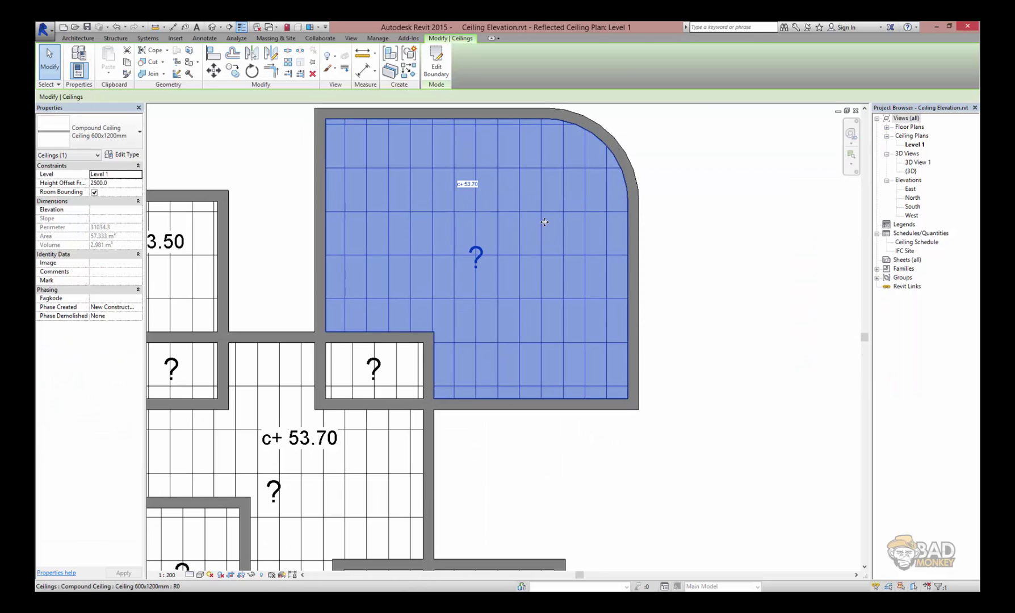
pyautogui.click(105, 211)
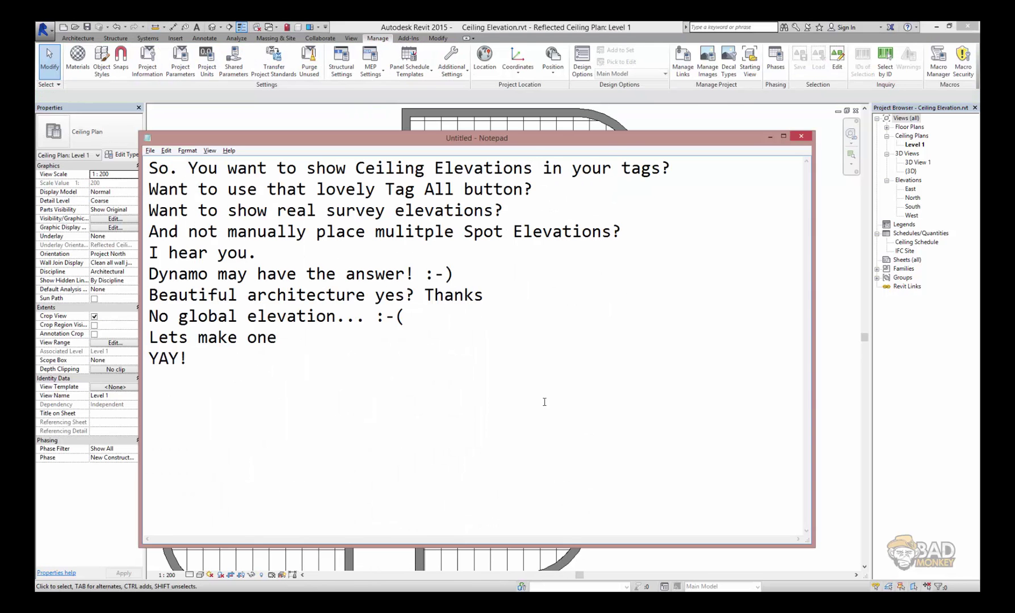
# - Change the upper-right ceiling's height offset, then start a blank Dynamo graph
pyautogui.click(124, 185)
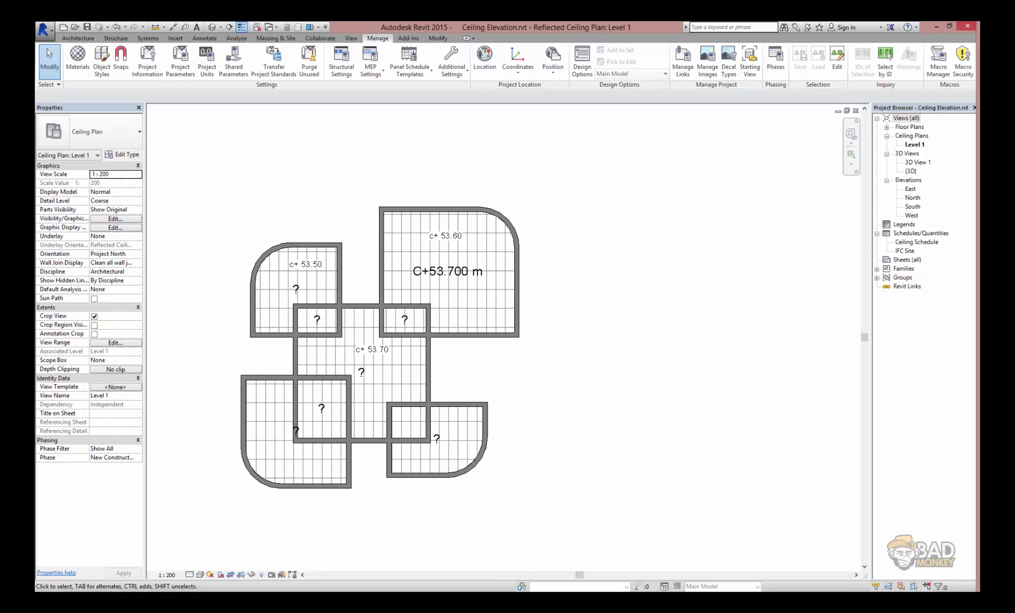
pyautogui.click(368, 153)
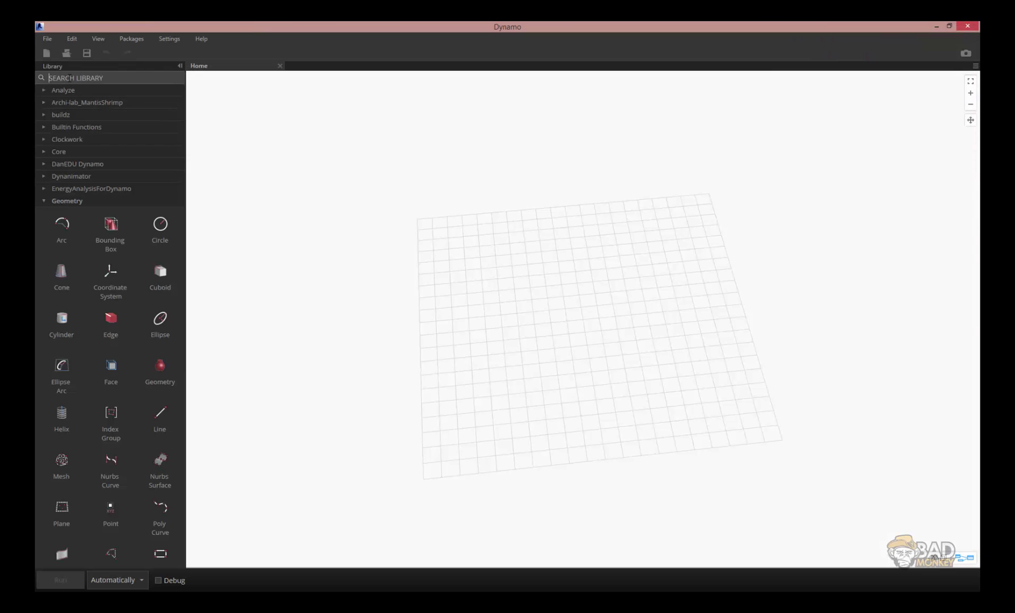
# - Add a Categories node set to Ceilings and connect it to a Watch node
pyautogui.write('select')
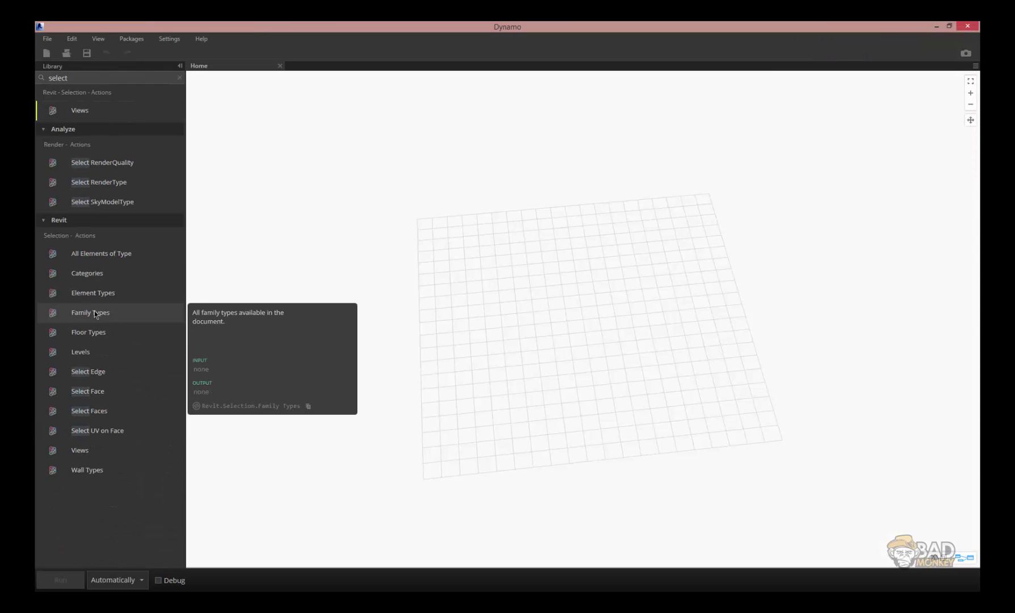
pyautogui.click(87, 273)
pyautogui.moveTo(571, 297); pyautogui.dragTo(290, 262)
pyautogui.click(349, 271)
pyautogui.scroll(-3, 363, 369)
pyautogui.scroll(-3, 363, 375)
pyautogui.click(352, 386)
pyautogui.write('wa')
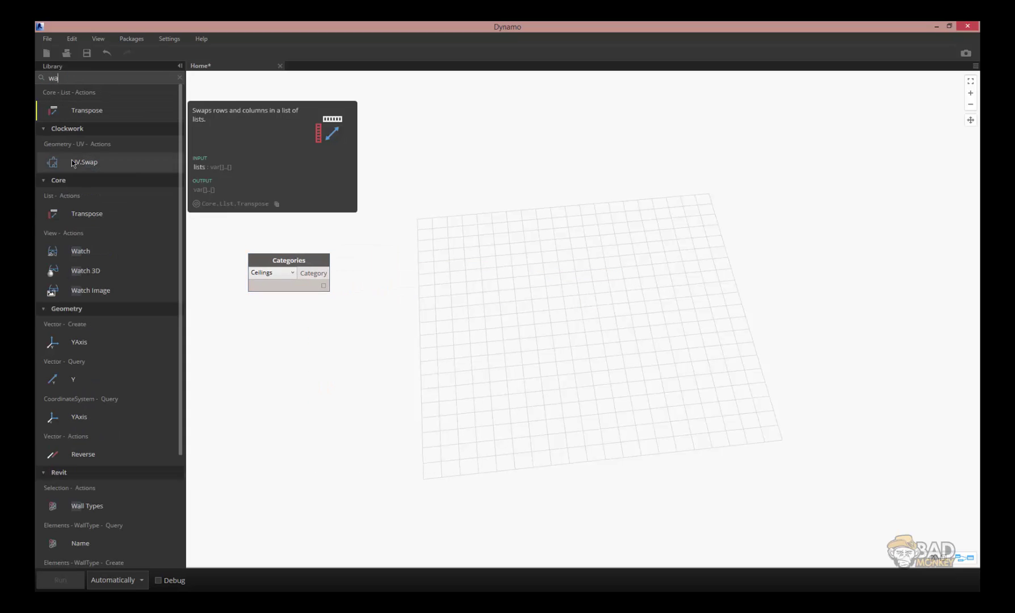
pyautogui.click(81, 251)
pyautogui.moveTo(586, 277); pyautogui.dragTo(458, 260)
pyautogui.moveTo(322, 276); pyautogui.dragTo(420, 278)
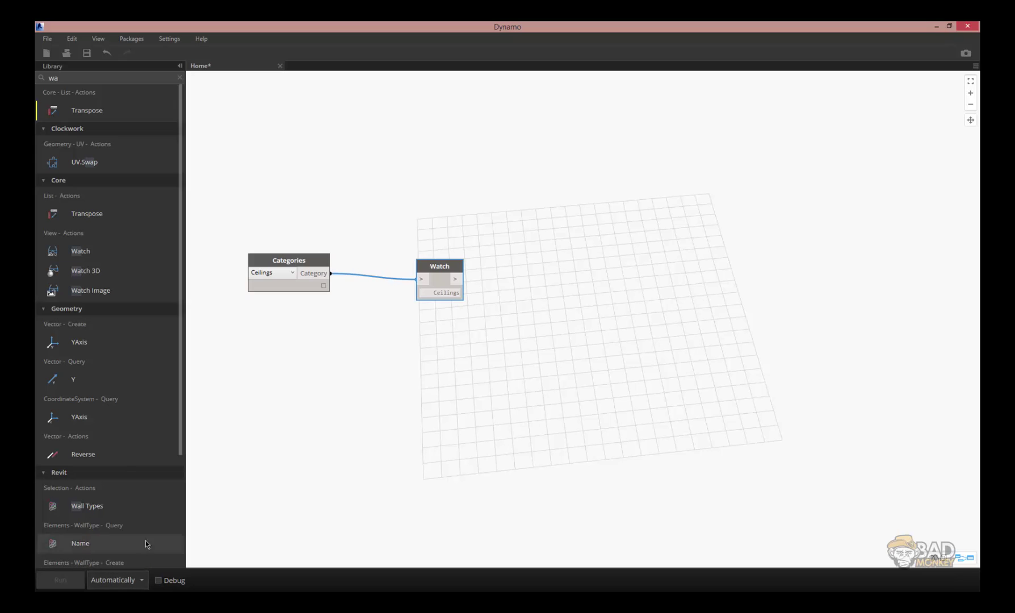
# - Feed Ceilings into All Elements of Category and show the nine ceilings in the Watch
pyautogui.hotkey('ctrl', 'l')
pyautogui.press('BackSpace')
pyautogui.press('BackSpace')
pyautogui.write('select')
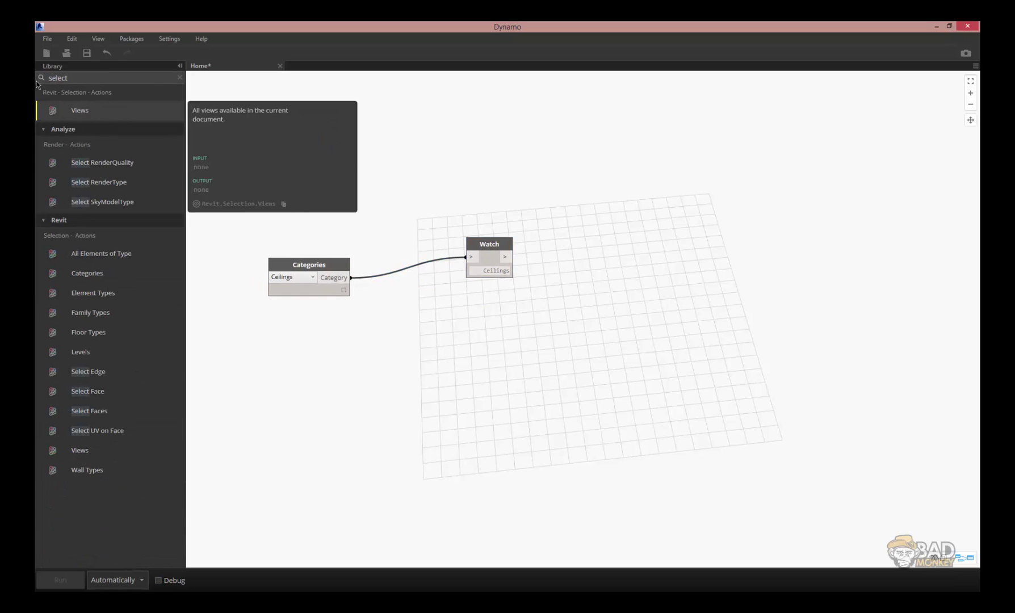
pyautogui.moveTo(67, 78); pyautogui.dragTo(37, 85)
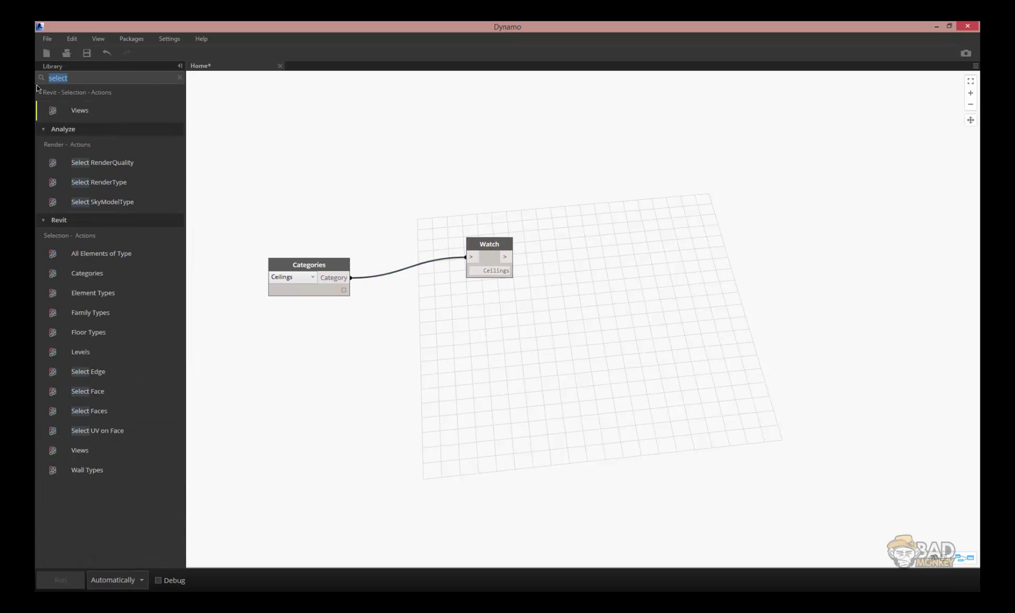
pyautogui.write('cate')
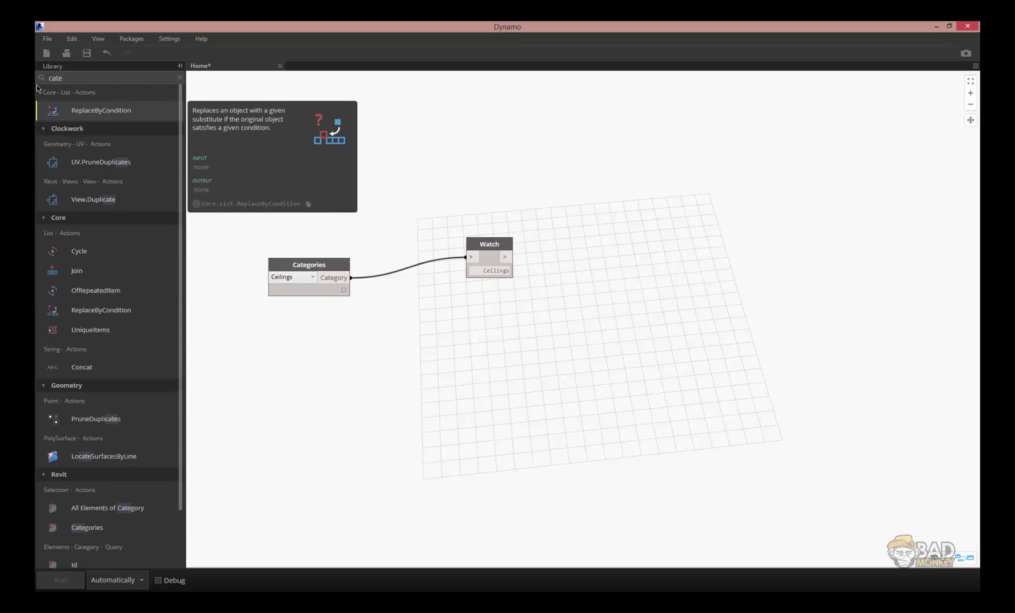
pyautogui.write('gor')
pyautogui.click(108, 479)
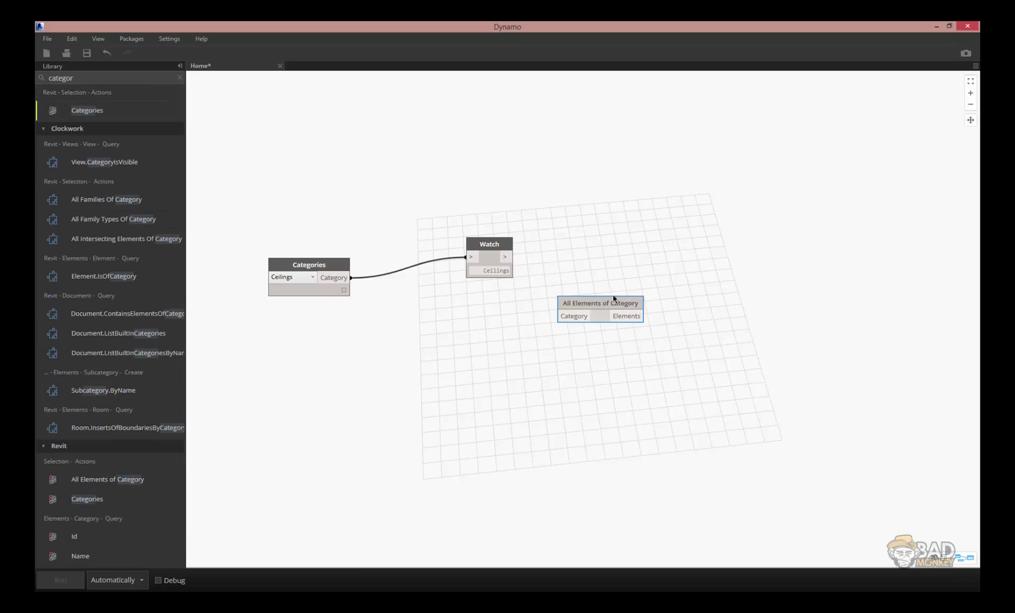
pyautogui.moveTo(601, 301); pyautogui.dragTo(481, 332)
pyautogui.moveTo(490, 244); pyautogui.dragTo(574, 226)
pyautogui.moveTo(525, 345); pyautogui.dragTo(532, 239)
pyautogui.moveTo(351, 278)
pyautogui.mouseDown()
pyautogui.moveTo(448, 348)
pyautogui.moveTo(441, 266)
pyautogui.mouseUp()
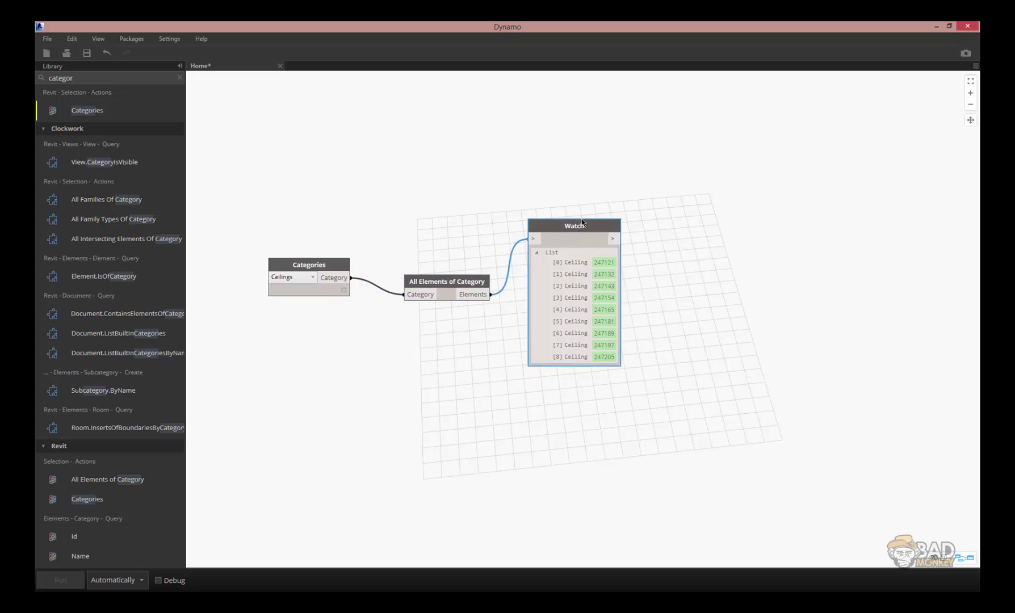
pyautogui.moveTo(574, 226); pyautogui.dragTo(673, 224)
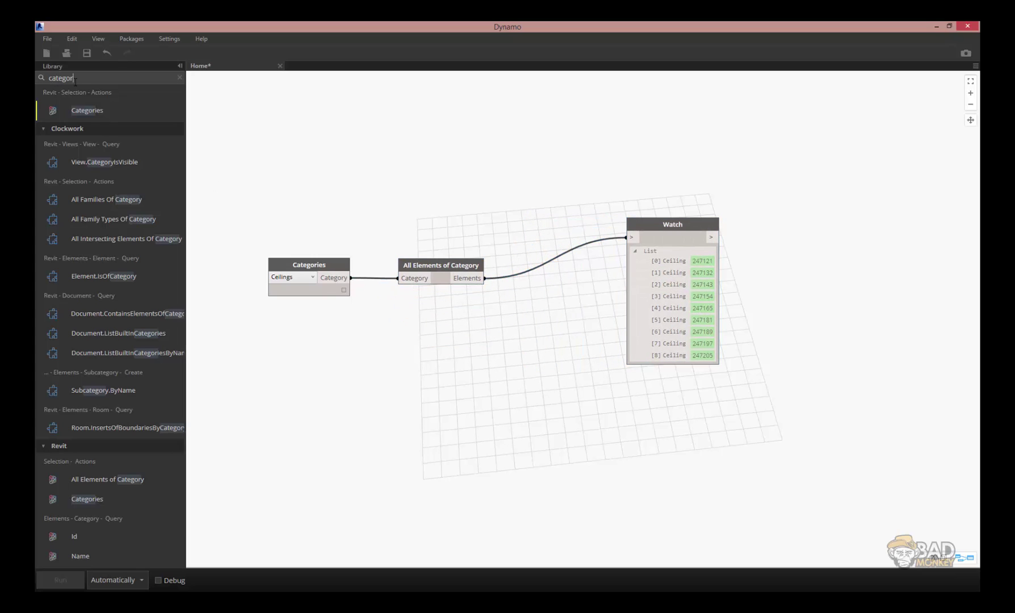
# - Add an Element.GetParameterValueByName node fed by the ceiling elements
pyautogui.hotkey('ctrl', 'a')
pyautogui.write('getpara')
pyautogui.click(113, 111)
pyautogui.moveTo(656, 311); pyautogui.dragTo(638, 198)
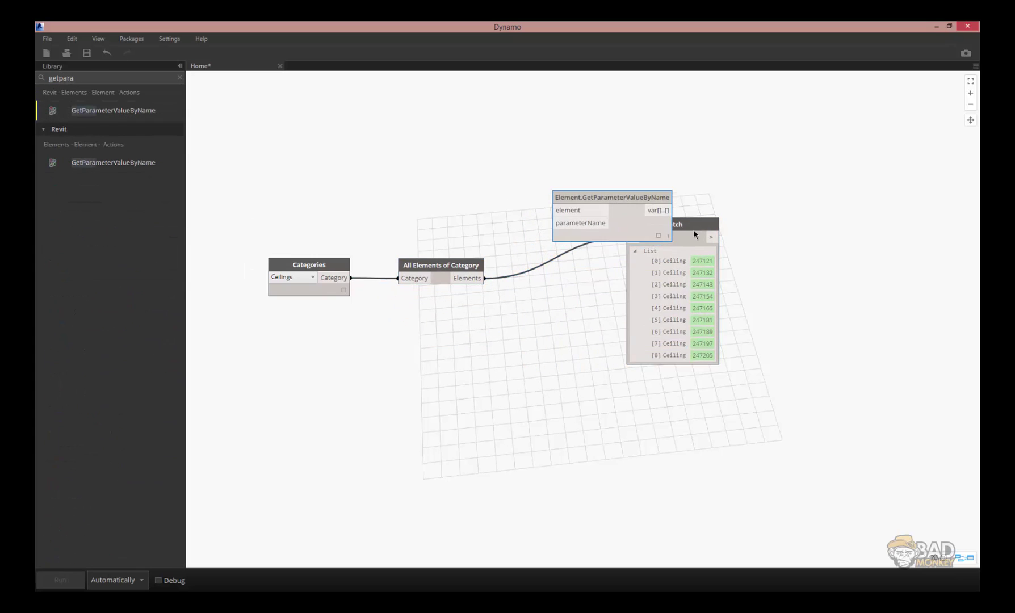
pyautogui.moveTo(699, 227); pyautogui.dragTo(787, 257)
pyautogui.moveTo(625, 196); pyautogui.dragTo(654, 204)
pyautogui.moveTo(484, 278); pyautogui.dragTo(582, 216)
# - Wire a String node 'Height Offset From Level' as parameterName and send offsets to the Watch
pyautogui.hotkey('ctrl', 'a')
pyautogui.write('string')
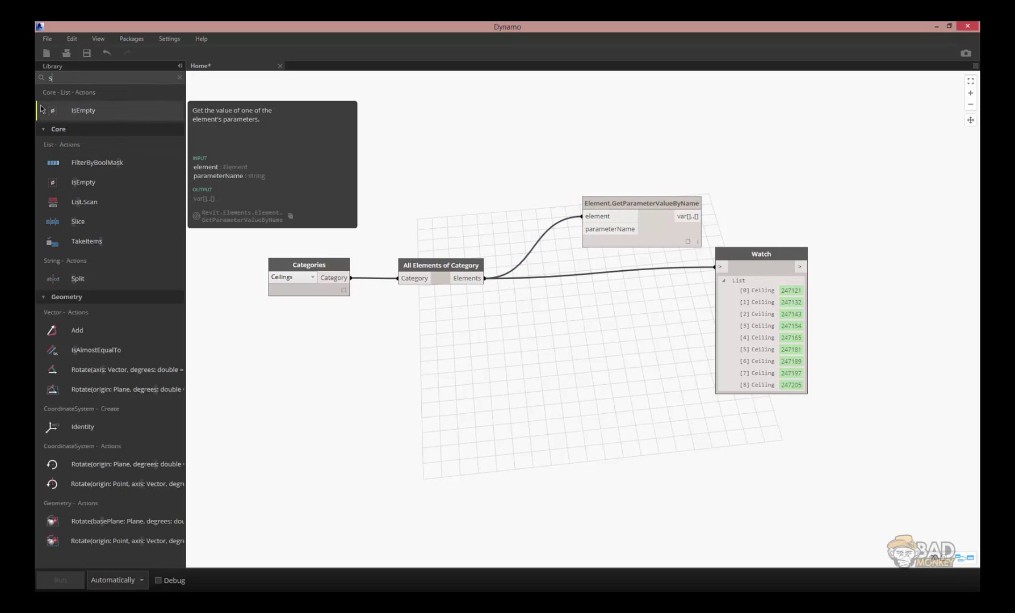
pyautogui.click(80, 110)
pyautogui.moveTo(598, 324); pyautogui.dragTo(477, 181)
pyautogui.click(476, 194)
pyautogui.write('Height Offset From Level')
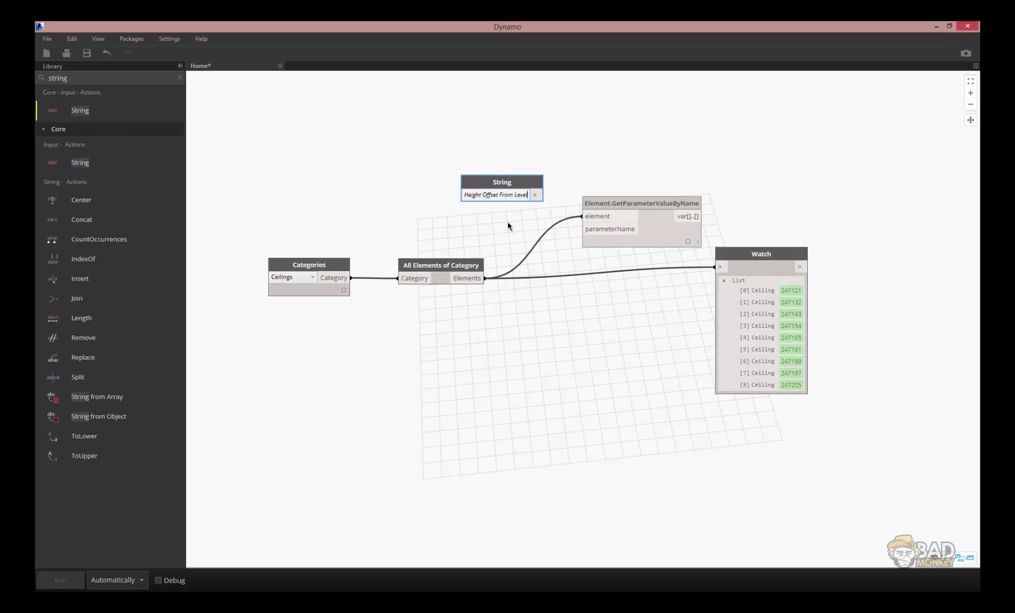
pyautogui.moveTo(536, 197); pyautogui.dragTo(582, 228)
pyautogui.moveTo(699, 216); pyautogui.dragTo(715, 266)
pyautogui.moveTo(761, 253); pyautogui.dragTo(777, 227)
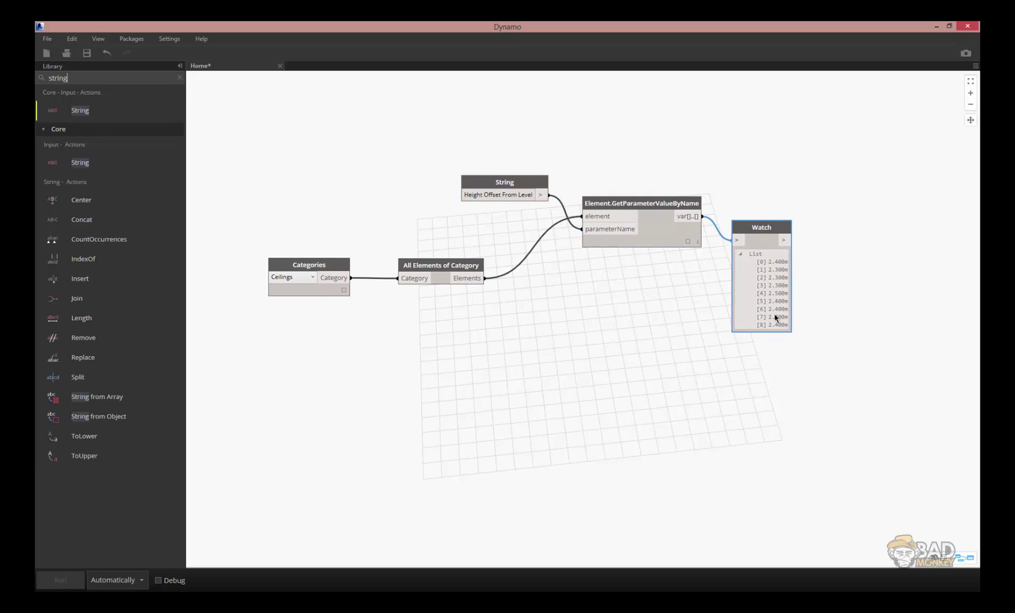
pyautogui.moveTo(652, 209); pyautogui.dragTo(642, 228)
pyautogui.moveTo(749, 228); pyautogui.dragTo(762, 223)
# - Add a Number node with the 51.200 base level from the project base point
pyautogui.scroll(-1, 575, 313)
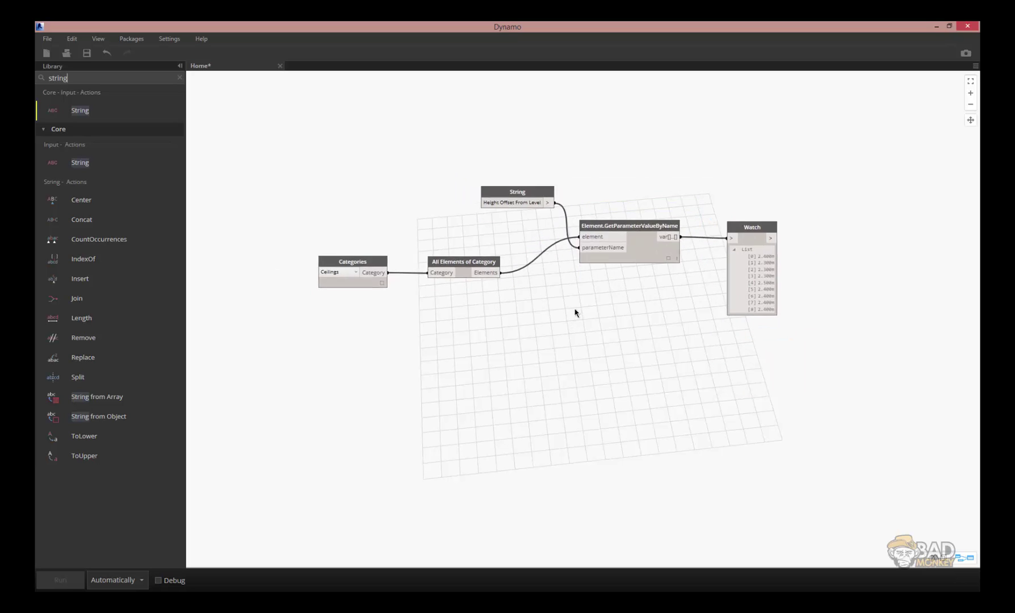
pyautogui.scroll(1, 432, 244)
pyautogui.hotkey('ctrl', 'a')
pyautogui.write('number')
pyautogui.click(84, 110)
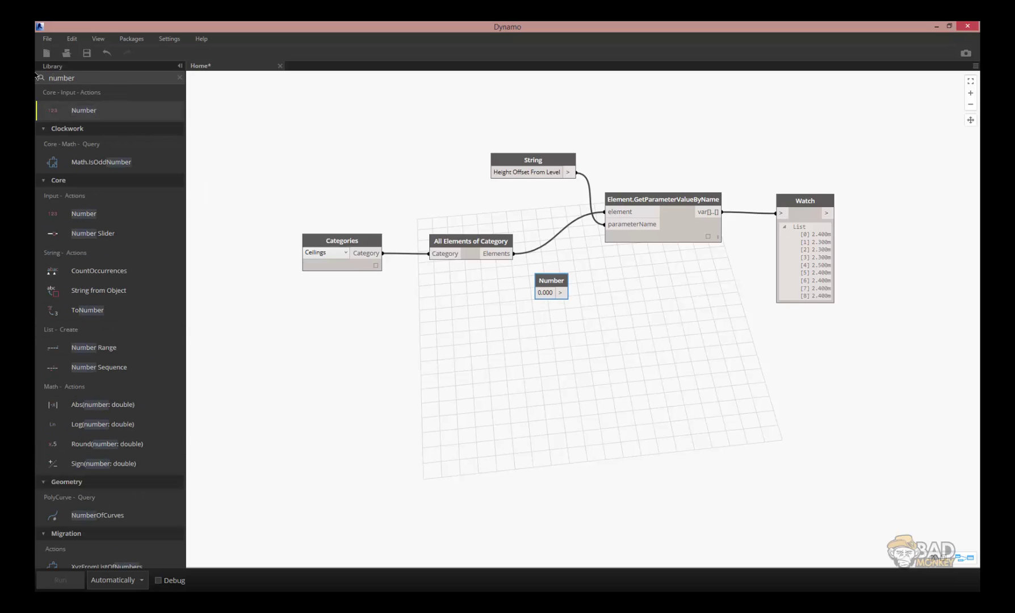
pyautogui.moveTo(548, 286); pyautogui.dragTo(530, 301)
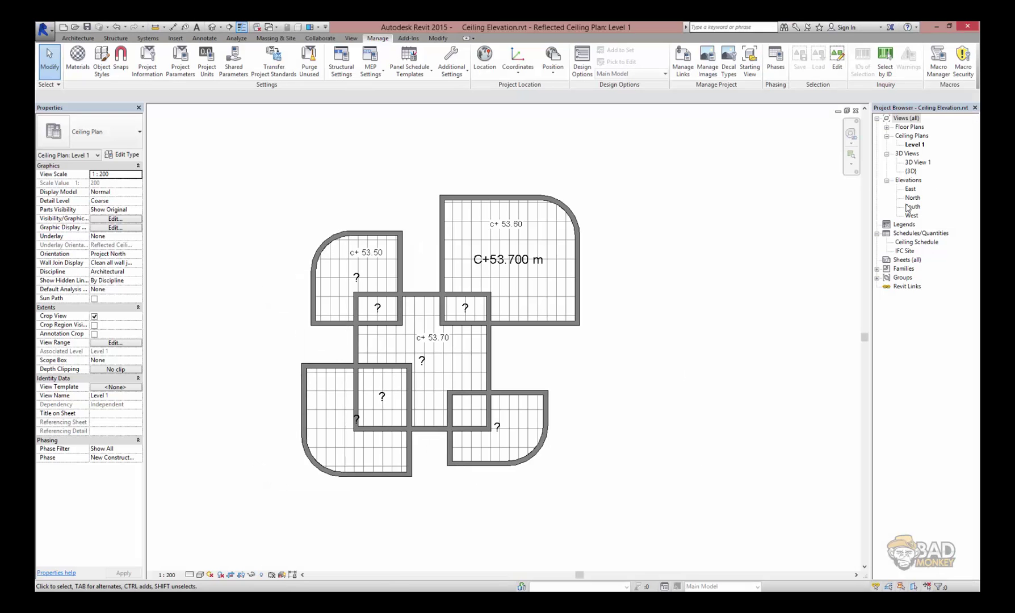
pyautogui.click(369, 240)
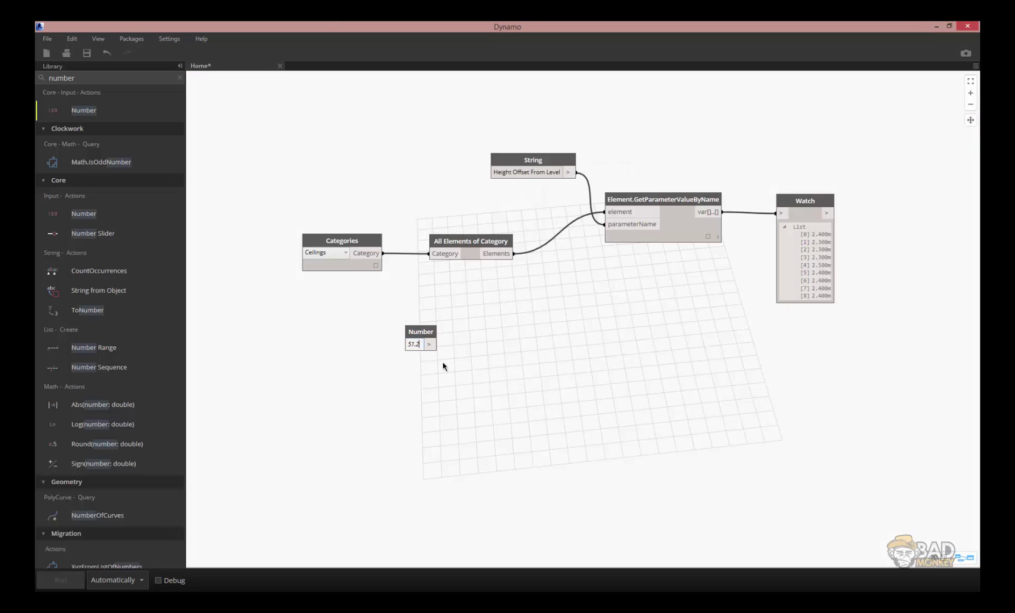
pyautogui.moveTo(421, 331); pyautogui.dragTo(326, 325)
pyautogui.moveTo(663, 199); pyautogui.dragTo(676, 203)
pyautogui.moveTo(805, 200); pyautogui.dragTo(848, 199)
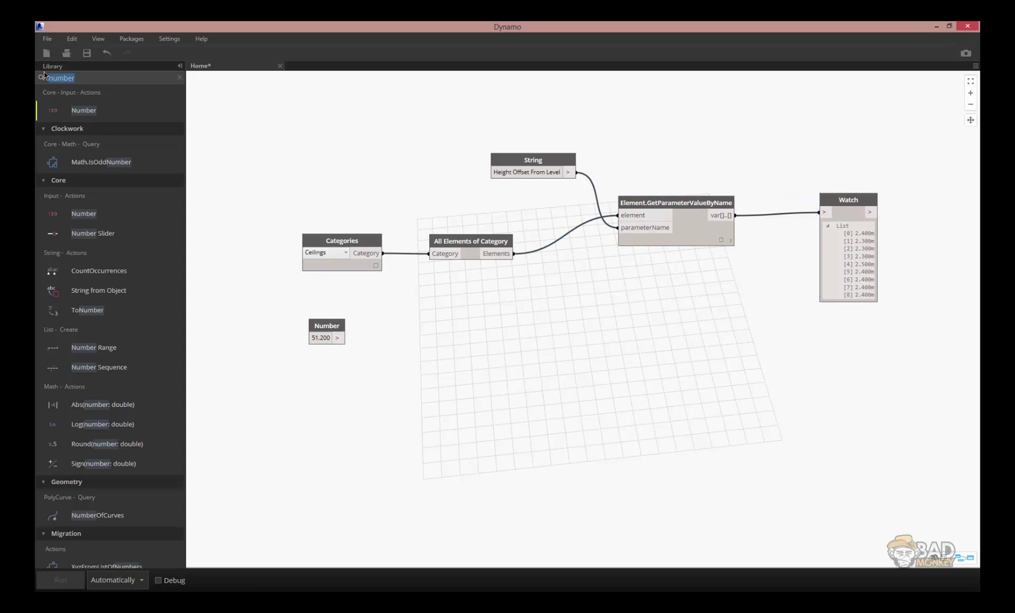
# - Add an a+b Formula summing offsets and 51.200, showing 53.500–53.700 in the Watch
pyautogui.write('form')
pyautogui.press('Return')
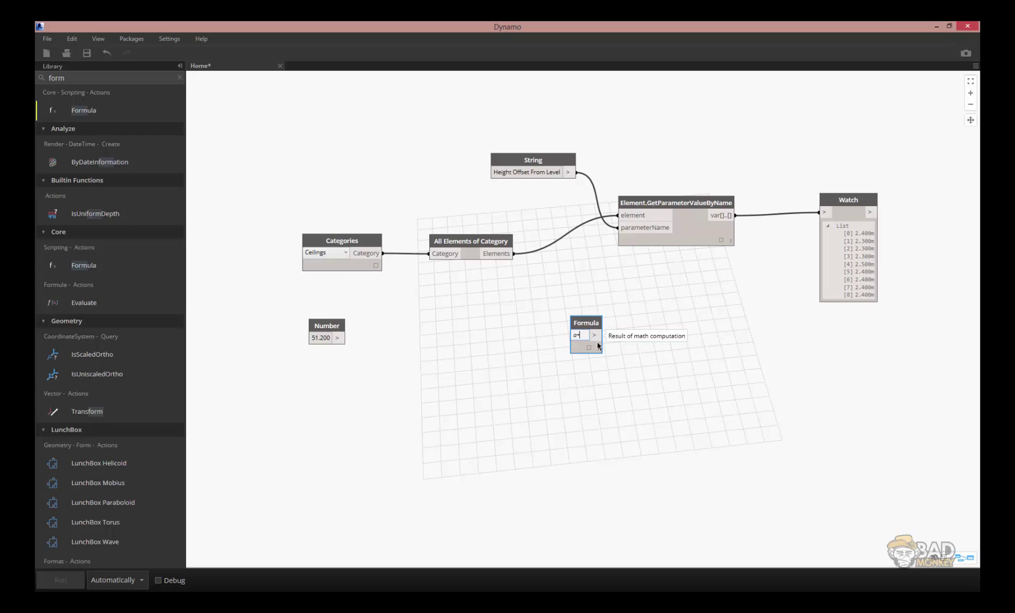
pyautogui.write('b')
pyautogui.moveTo(586, 322); pyautogui.dragTo(567, 324)
pyautogui.moveTo(568, 324); pyautogui.dragTo(543, 296, button='middle')
pyautogui.moveTo(846, 164); pyautogui.dragTo(884, 150)
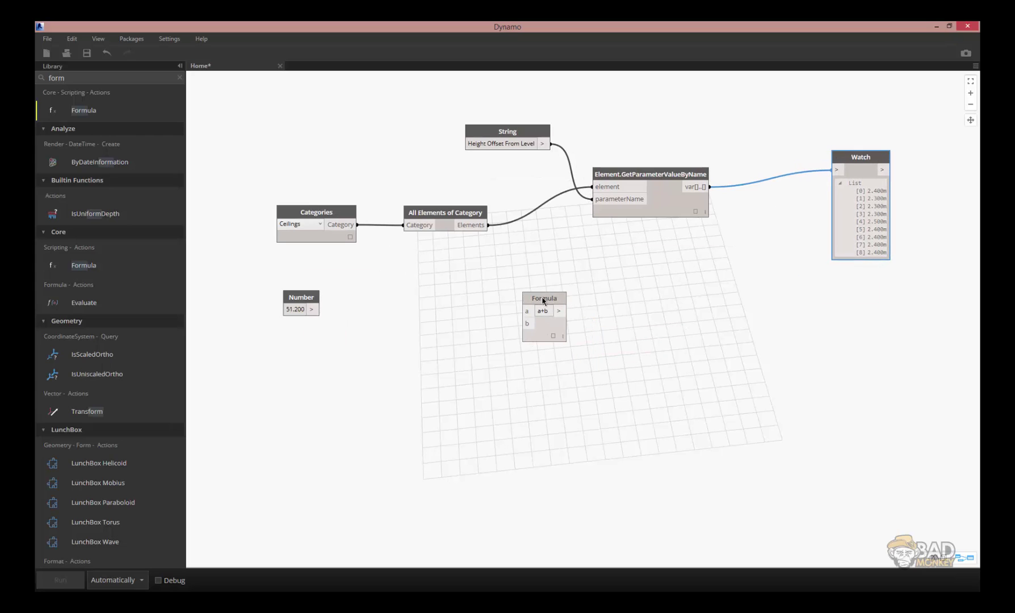
pyautogui.moveTo(543, 301); pyautogui.dragTo(592, 294)
pyautogui.moveTo(710, 187); pyautogui.dragTo(574, 304)
pyautogui.moveTo(311, 310)
pyautogui.mouseDown()
pyautogui.moveTo(575, 316)
pyautogui.moveTo(837, 170)
pyautogui.moveTo(803, 300)
pyautogui.mouseUp()
pyautogui.moveTo(800, 307); pyautogui.dragTo(733, 304, button='middle')
pyautogui.moveTo(523, 289); pyautogui.dragTo(656, 251)
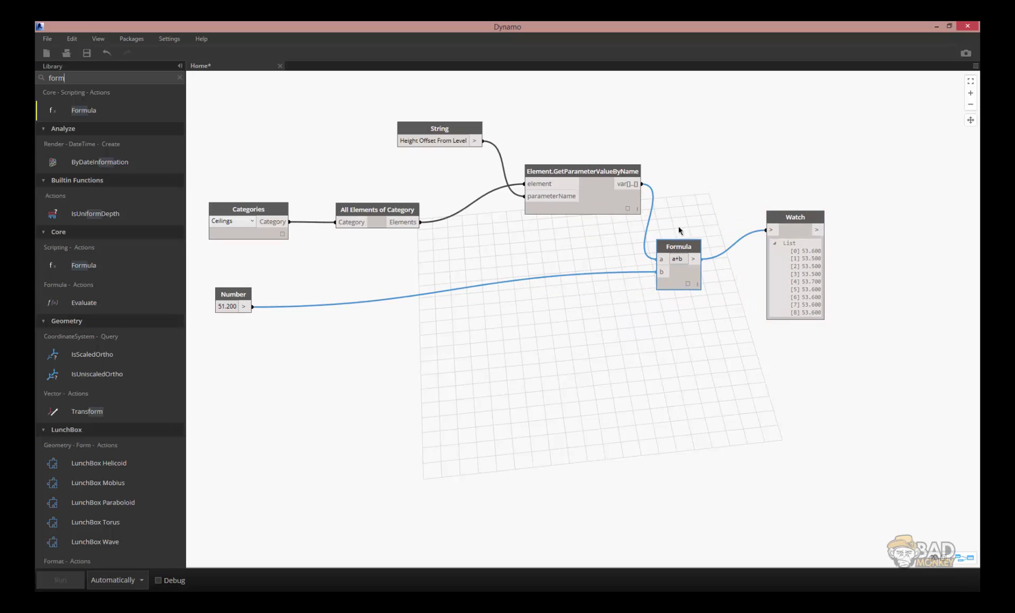
pyautogui.moveTo(795, 216); pyautogui.dragTo(817, 205)
pyautogui.click(40, 80)
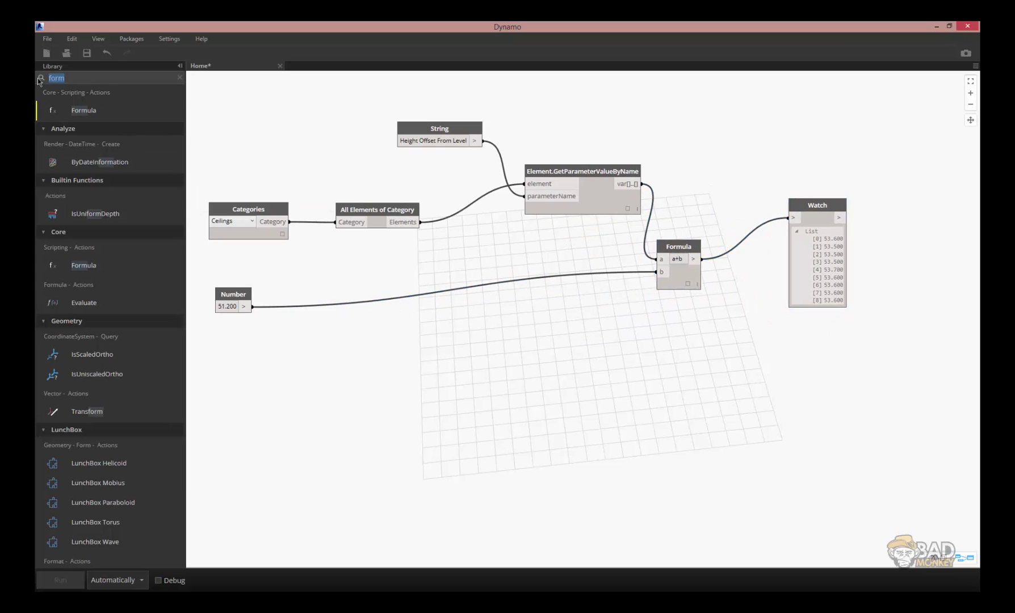
# - Add an Element.SetParameterByName node and feed the ceiling elements into its element input
pyautogui.write('parameter')
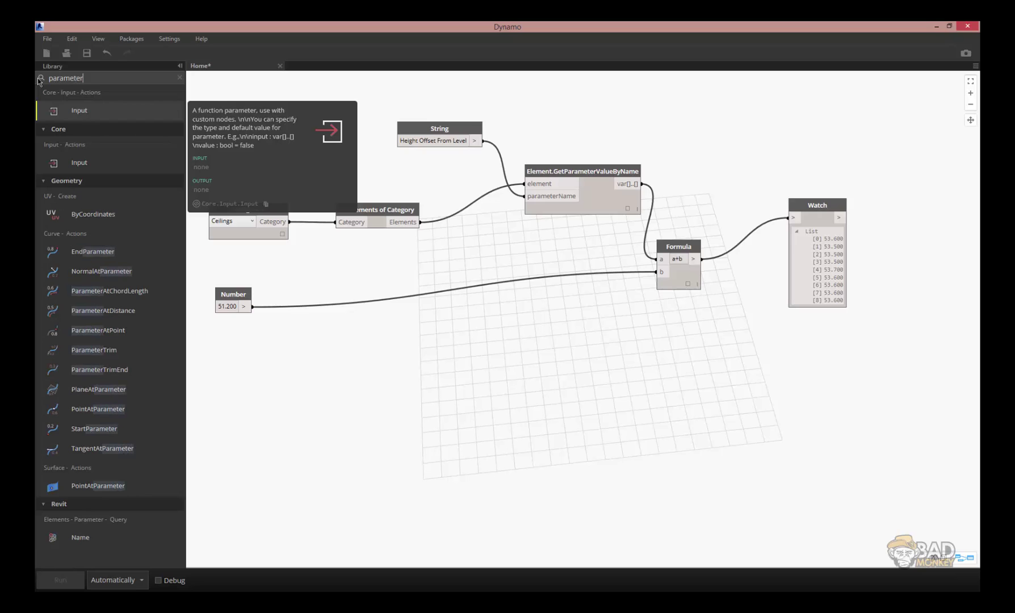
pyautogui.click(40, 80)
pyautogui.write('setpara')
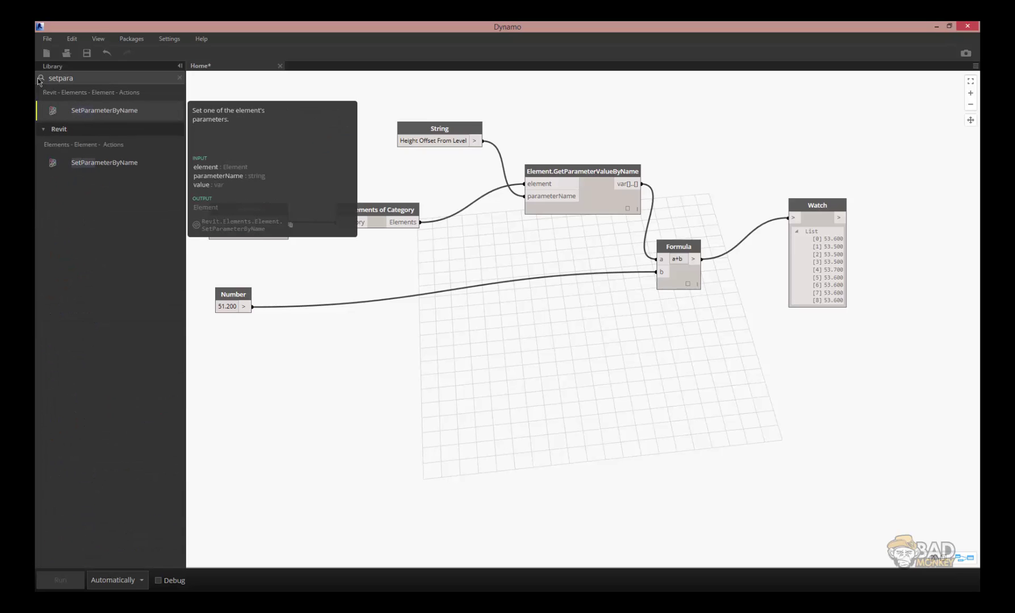
pyautogui.press('Return')
pyautogui.moveTo(591, 304); pyautogui.dragTo(683, 353)
pyautogui.moveTo(420, 221); pyautogui.dragTo(653, 366)
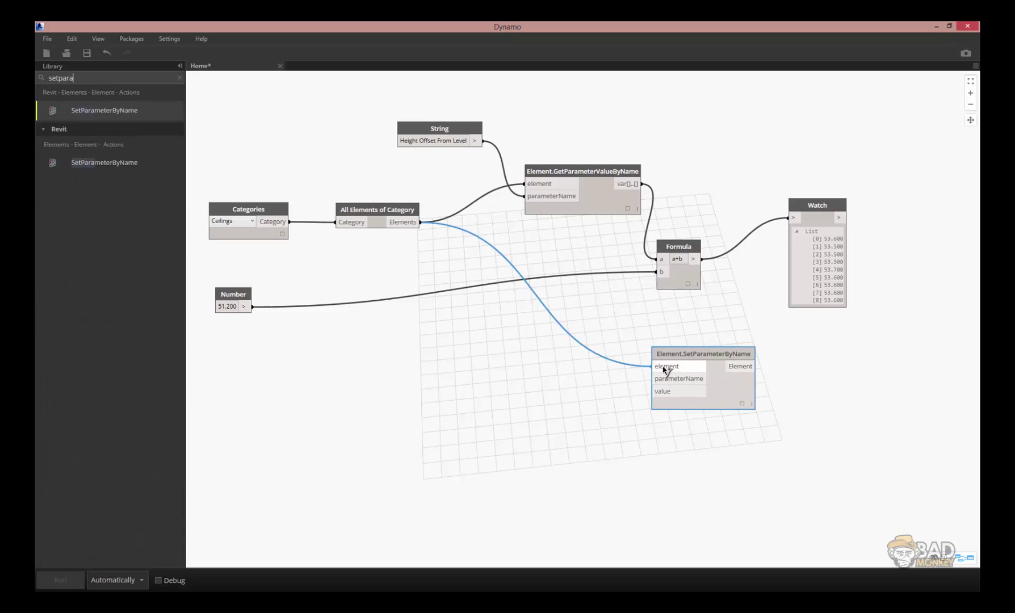
# - Duplicate the text node as an 'Elevation' string and wire it into parameterName
pyautogui.moveTo(483, 147); pyautogui.dragTo(485, 117, button='middle')
pyautogui.click(459, 102)
pyautogui.hotkey('ctrl', 'c')
pyautogui.hotkey('ctrl', 'v')
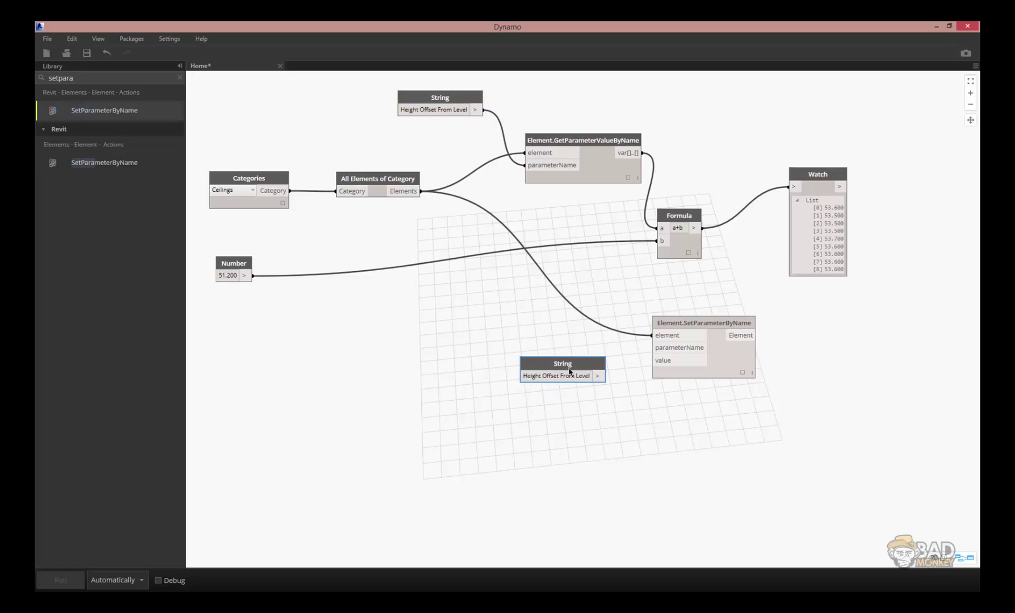
pyautogui.tripleClick(545, 376)
pyautogui.write('Elevation')
pyautogui.moveTo(551, 361); pyautogui.dragTo(548, 326)
pyautogui.moveTo(552, 339); pyautogui.dragTo(653, 347)
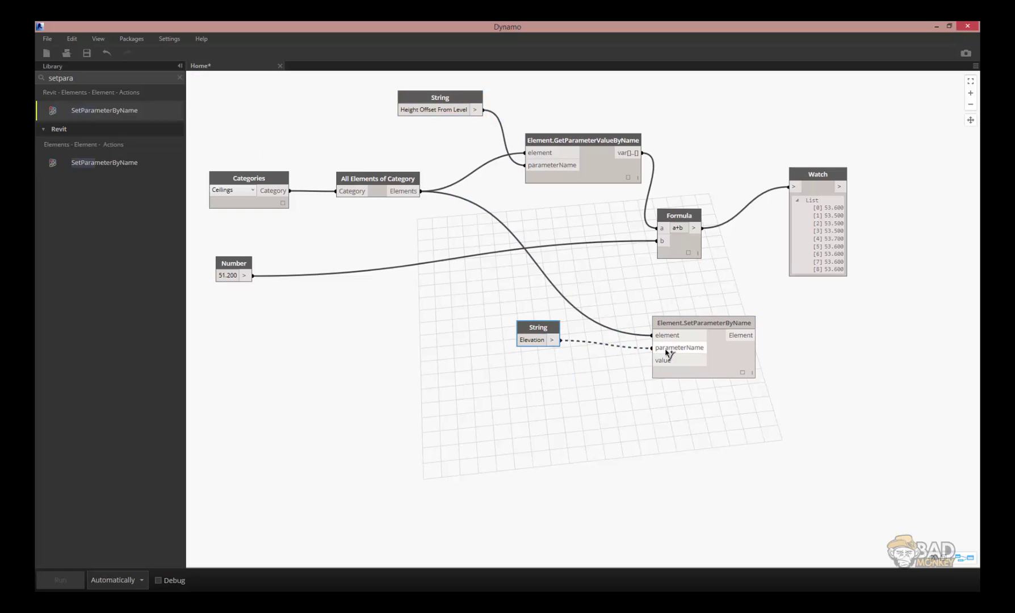
# - Wire the Formula sums into the value input and bring Revit's 3D view back
pyautogui.moveTo(703, 228); pyautogui.dragTo(657, 358)
pyautogui.click(651, 376)
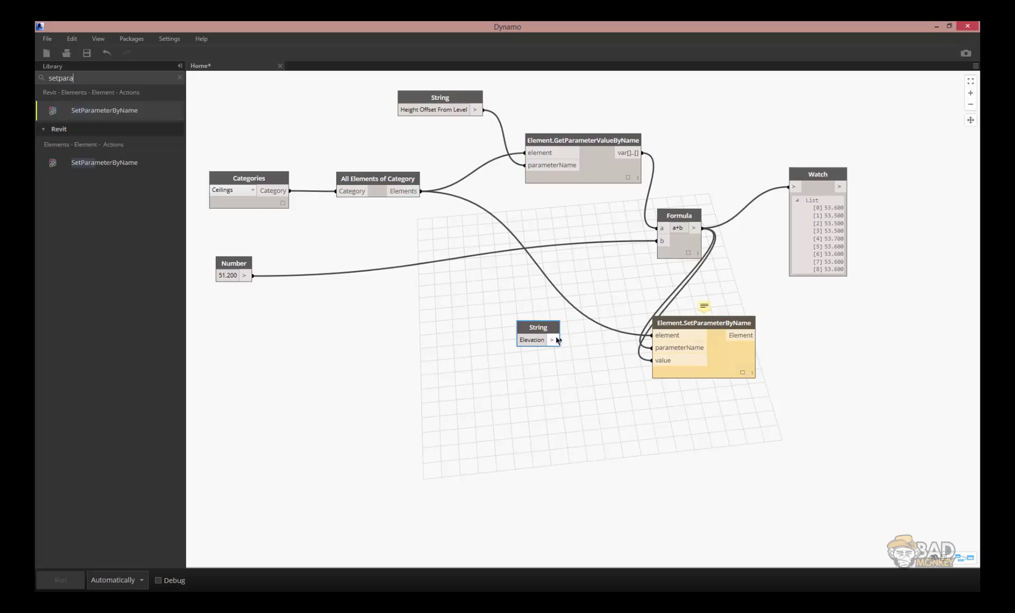
pyautogui.moveTo(552, 339); pyautogui.dragTo(653, 347)
pyautogui.moveTo(755, 335); pyautogui.dragTo(794, 186)
pyautogui.click(936, 26)
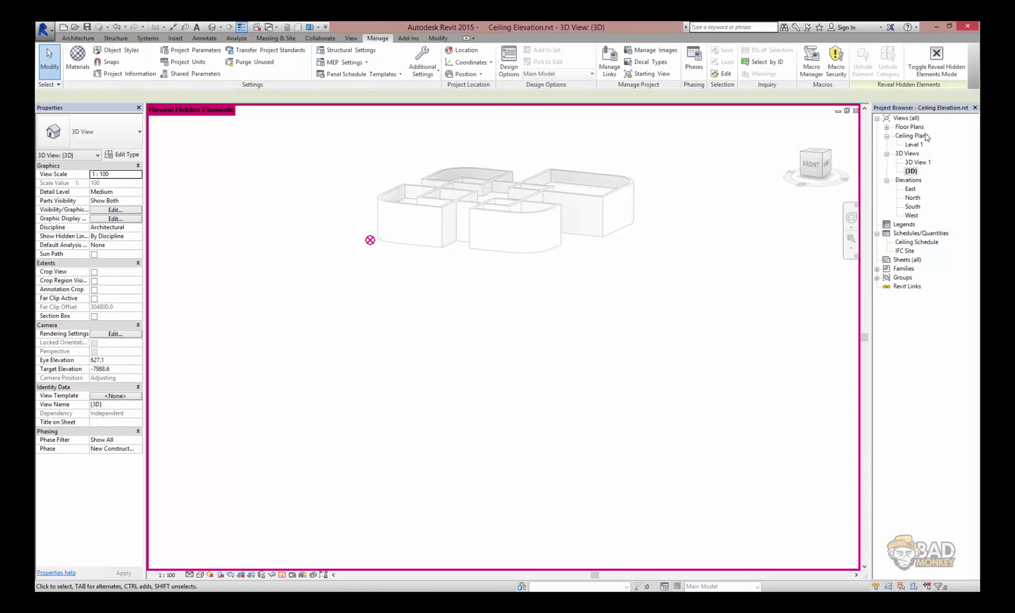
# - Open the Level 1 reflected ceiling plan beside Dynamo's Formula and Watch nodes
pyautogui.doubleClick(913, 144)
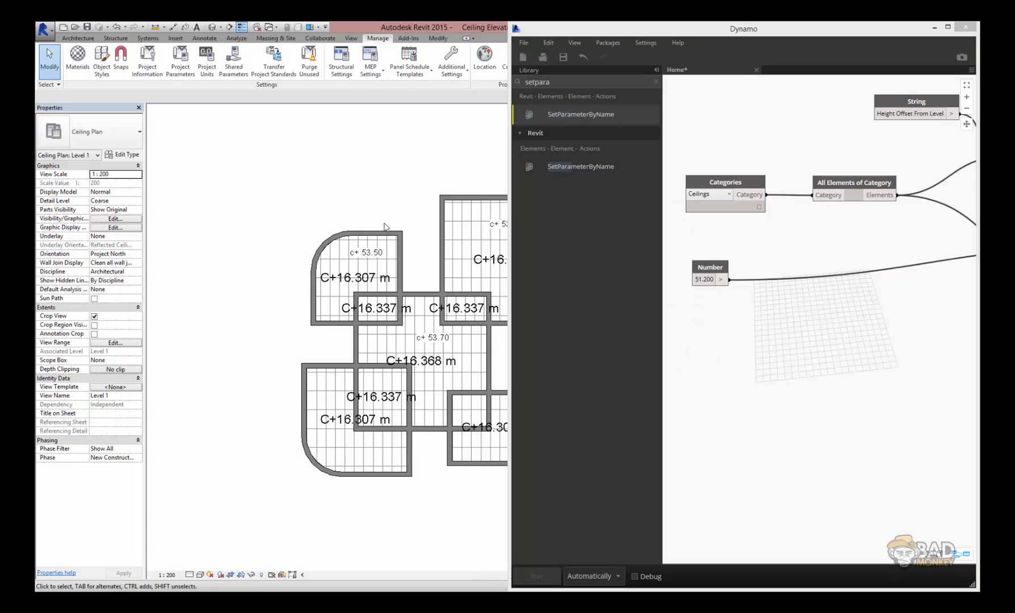
pyautogui.moveTo(426, 241)
pyautogui.mouseDown(button='middle')
pyautogui.moveTo(290, 248)
pyautogui.moveTo(356, 239)
pyautogui.mouseUp(button='middle')
pyautogui.moveTo(885, 341)
pyautogui.mouseDown(button='middle')
pyautogui.moveTo(711, 243)
pyautogui.moveTo(737, 231)
pyautogui.mouseUp(button='middle')
pyautogui.click(711, 243)
pyautogui.click(549, 43)
# - Add a note 'What? Wrong values. Meters and feet...' near the Formula node
pyautogui.click(568, 181)
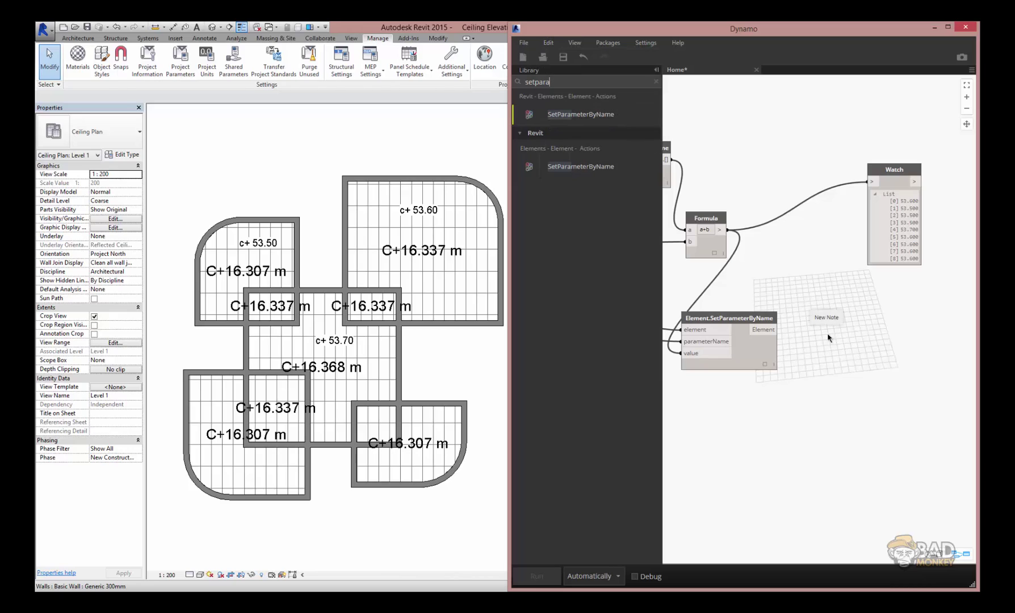
pyautogui.doubleClick(823, 319)
pyautogui.write('What? Wrong values. Meters and f')
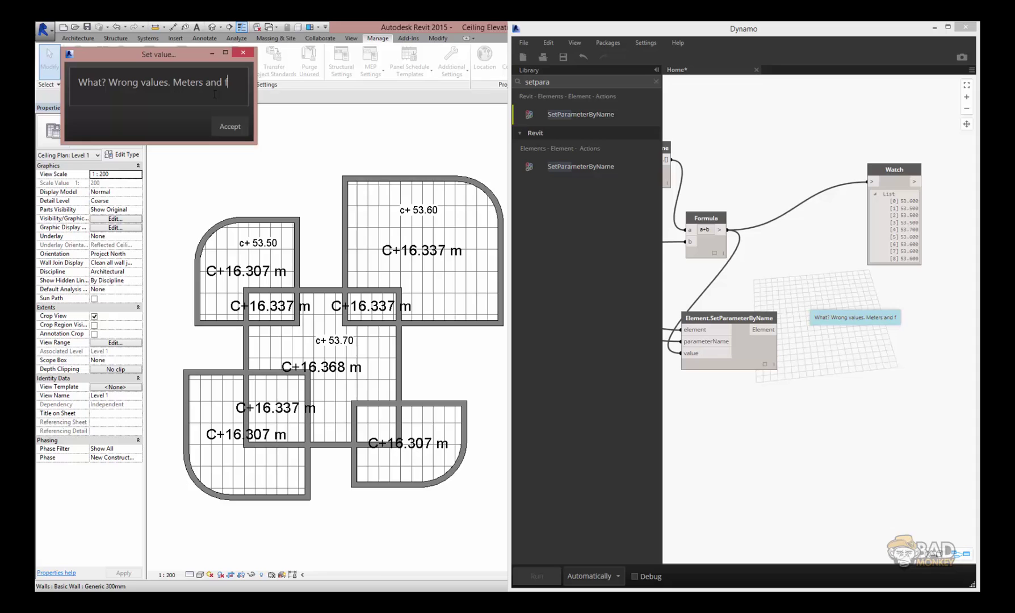
pyautogui.write('eet...')
pyautogui.click(230, 126)
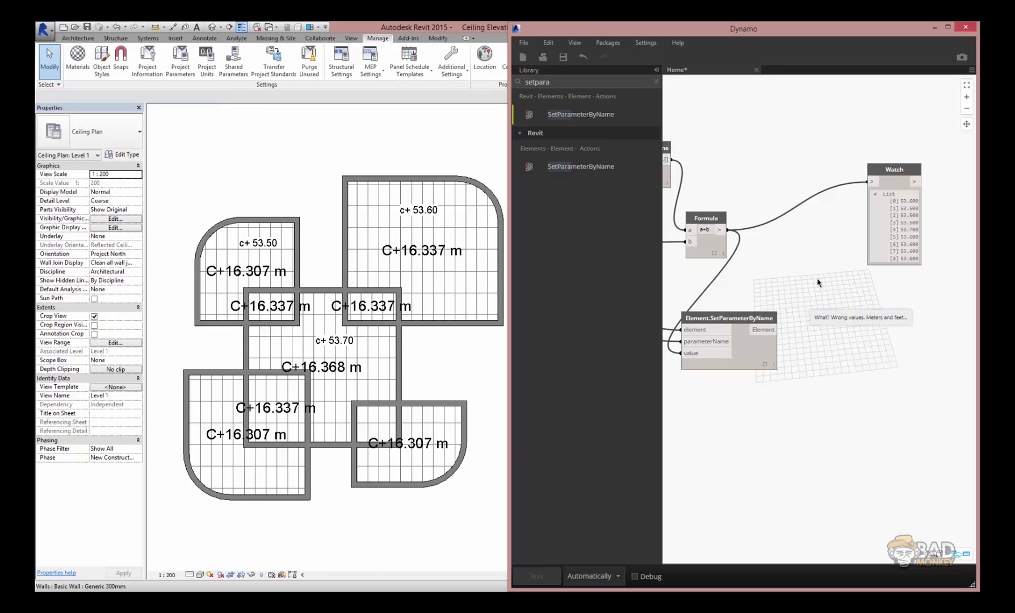
pyautogui.moveTo(860, 318); pyautogui.dragTo(812, 267)
# - Search the web for 'meters to feet' to find the 3.28084 factor
pyautogui.scroll(-2, 812, 267)
pyautogui.click(657, 72)
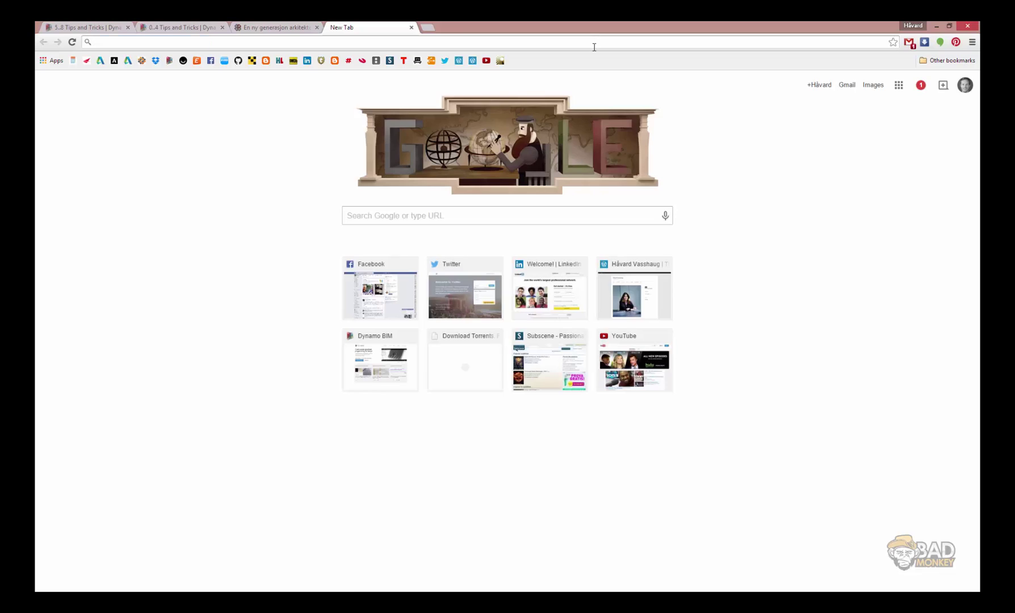
pyautogui.write('meters to feet')
pyautogui.press('Return')
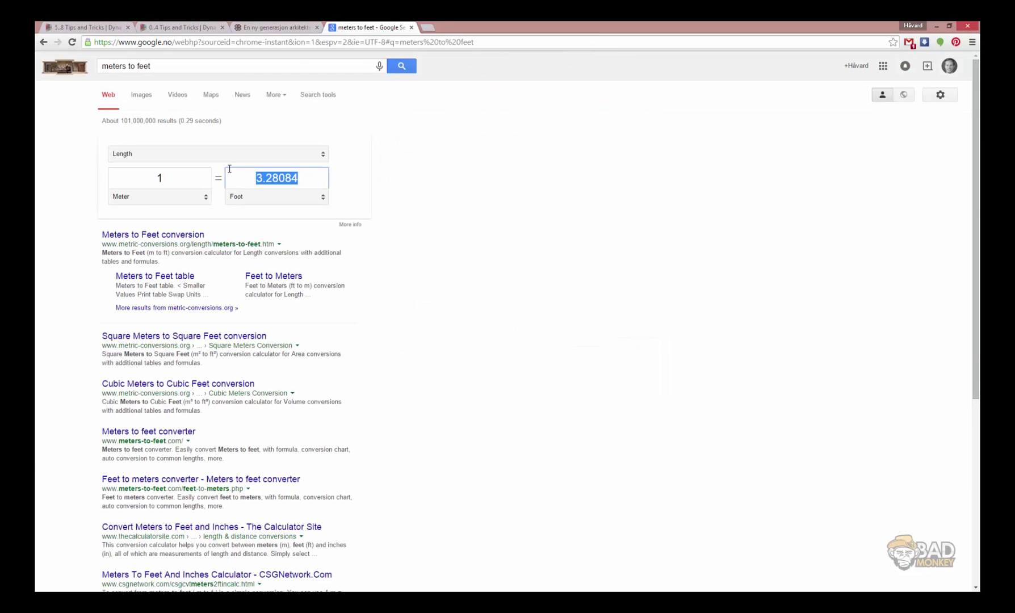
pyautogui.click(936, 25)
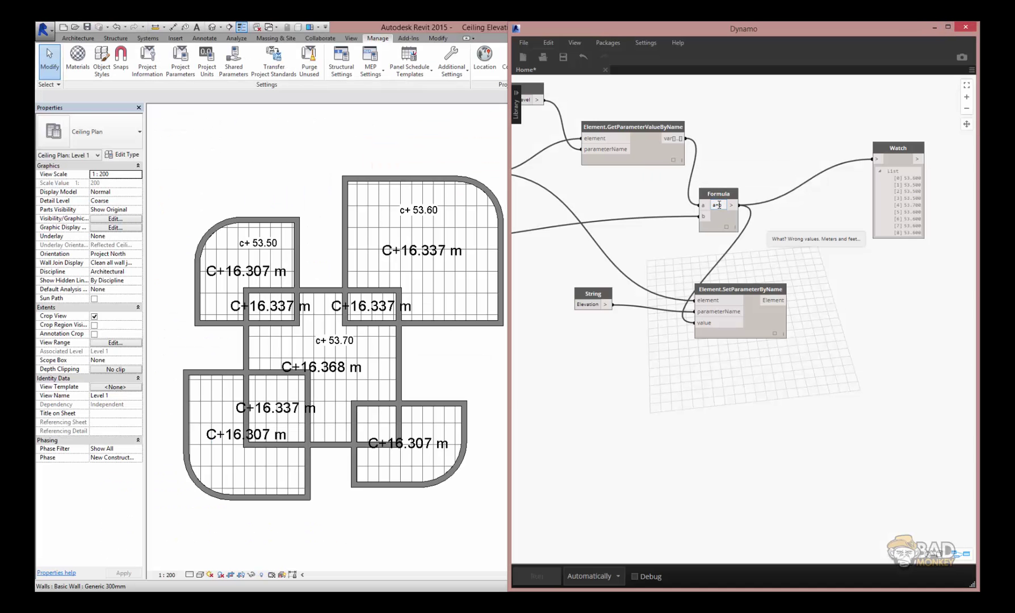
# - Change the Formula to (a+b)*3.28084 so tags read values like C+53.600 m
pyautogui.scroll(5, 719, 205)
pyautogui.write('*3.28084')
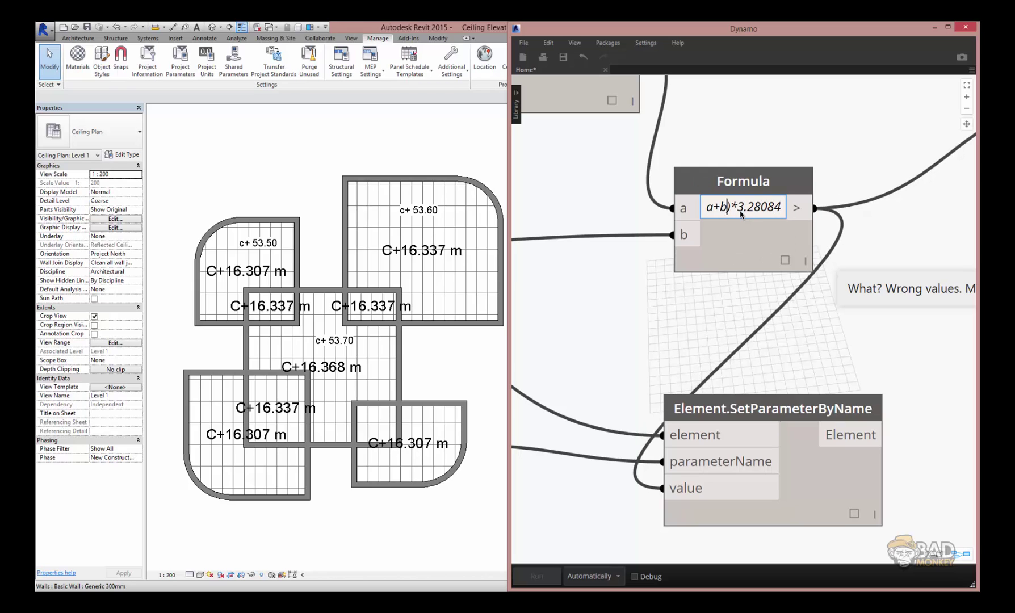
pyautogui.click(681, 328)
pyautogui.scroll(-5, 681, 328)
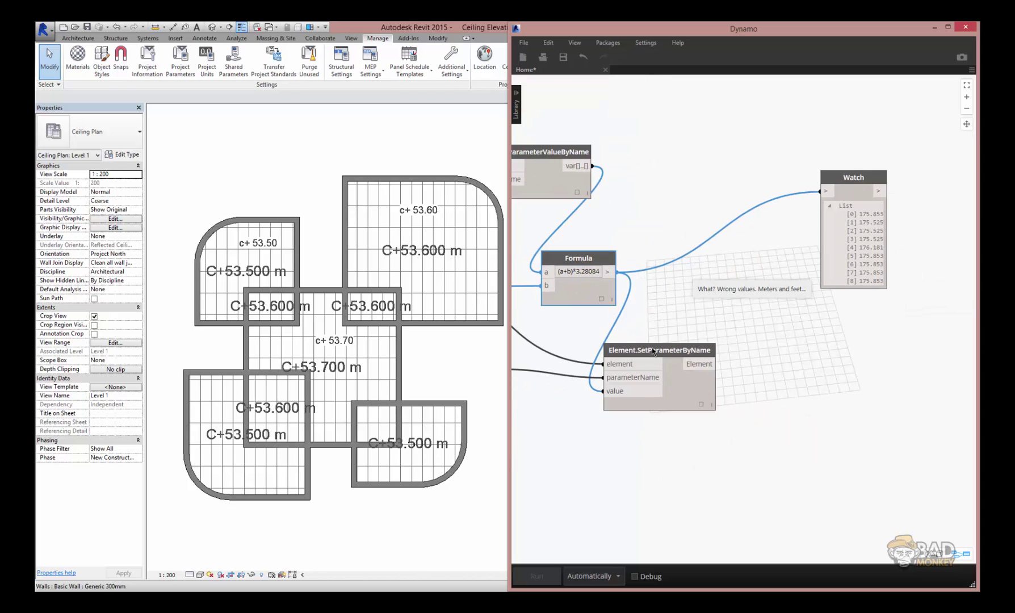
pyautogui.moveTo(664, 346); pyautogui.dragTo(715, 329)
# - Change the note text to 'YAY!' and keep the graph running automatically
pyautogui.doubleClick(751, 289)
pyautogui.write('YAY!')
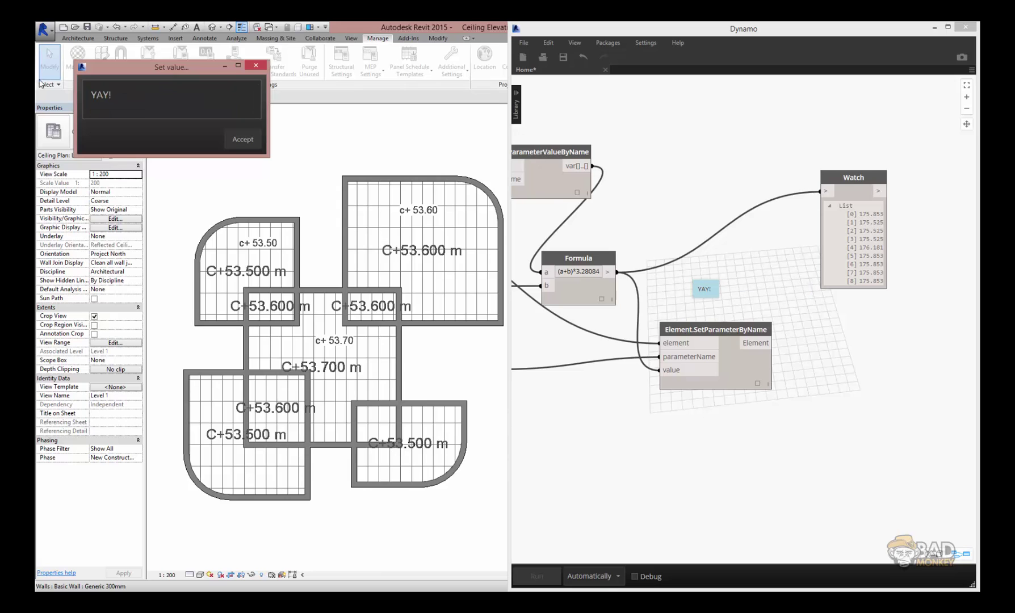
pyautogui.press('Return')
pyautogui.click(618, 576)
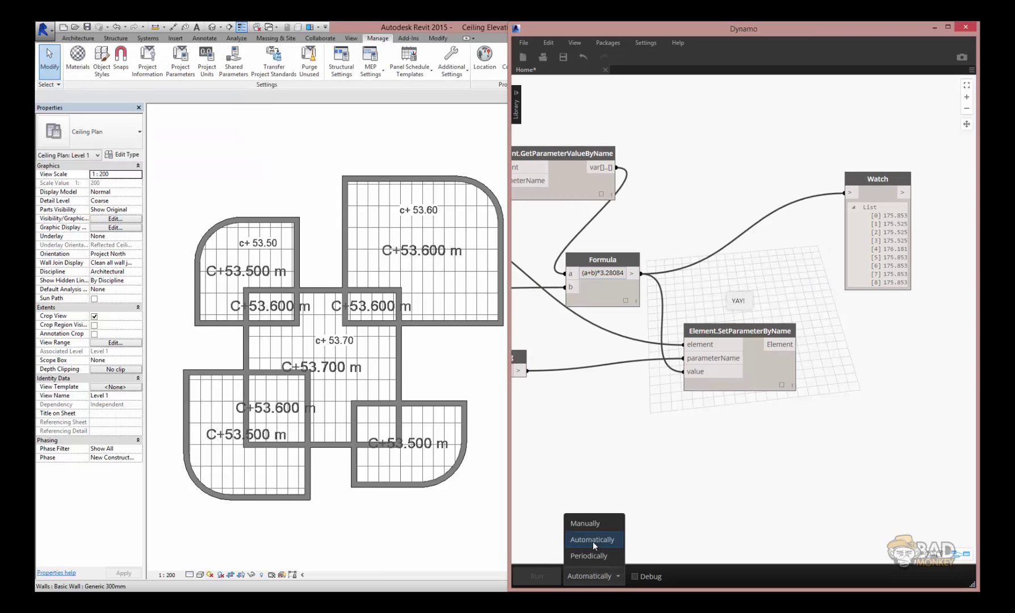
pyautogui.click(590, 544)
# - Set the upper-right ceiling's Height Offset to 2500, raising its tag to C+53.800 m
pyautogui.click(932, 29)
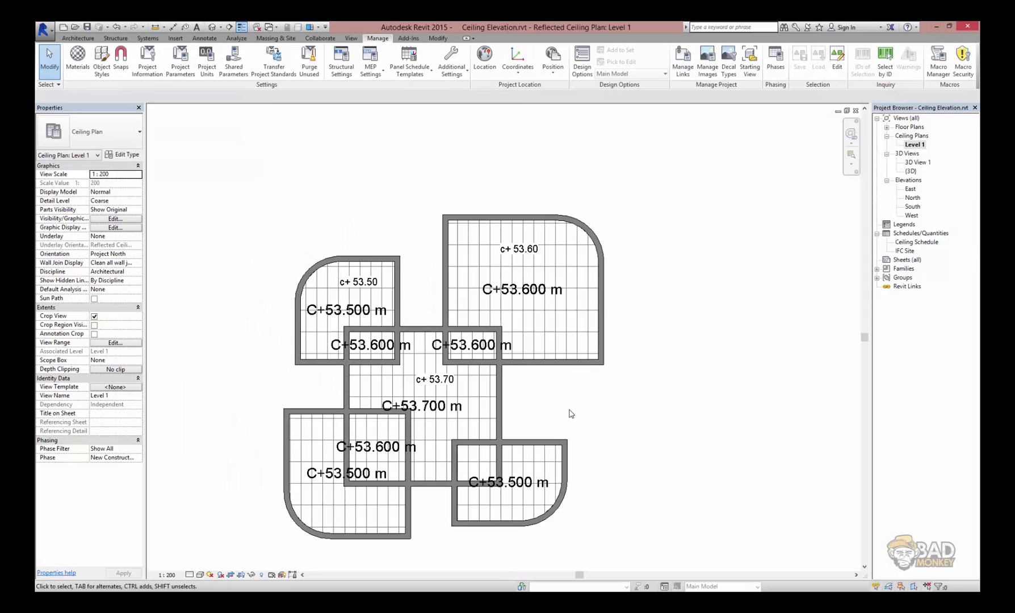
pyautogui.scroll(3, 569, 412)
pyautogui.click(556, 236)
pyautogui.click(120, 184)
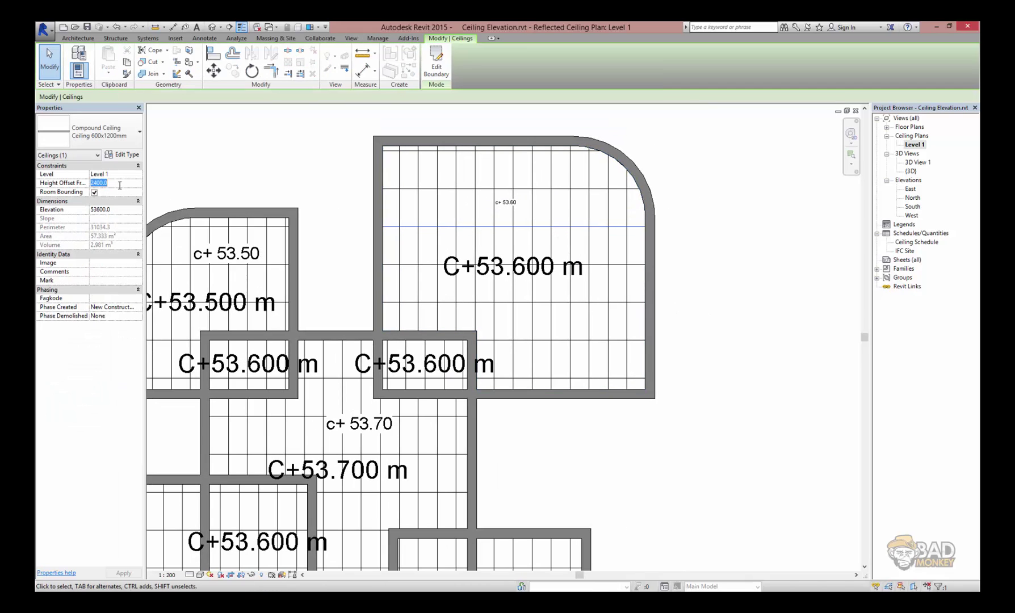
pyautogui.write('00')
pyautogui.press('Return')
pyautogui.write('0')
pyautogui.press('Return')
pyautogui.click(256, 165)
# - Box-select the ceilings and tags in the plan and try filtering the selection
pyautogui.scroll(-3, 374, 147)
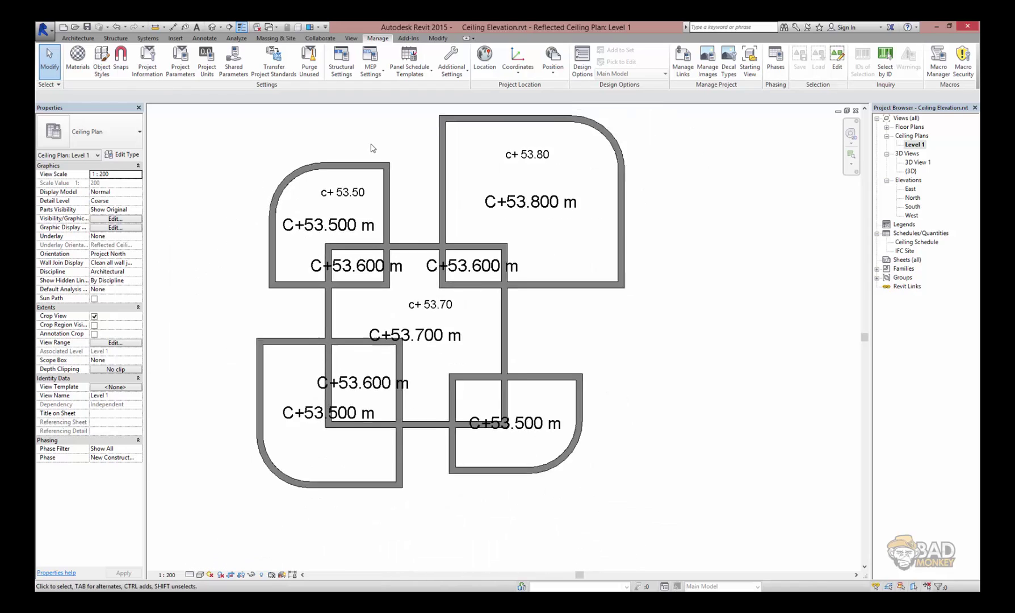
pyautogui.scroll(-2, 268, 152)
pyautogui.moveTo(268, 151); pyautogui.dragTo(593, 418)
pyautogui.click(432, 60)
pyautogui.click(420, 248)
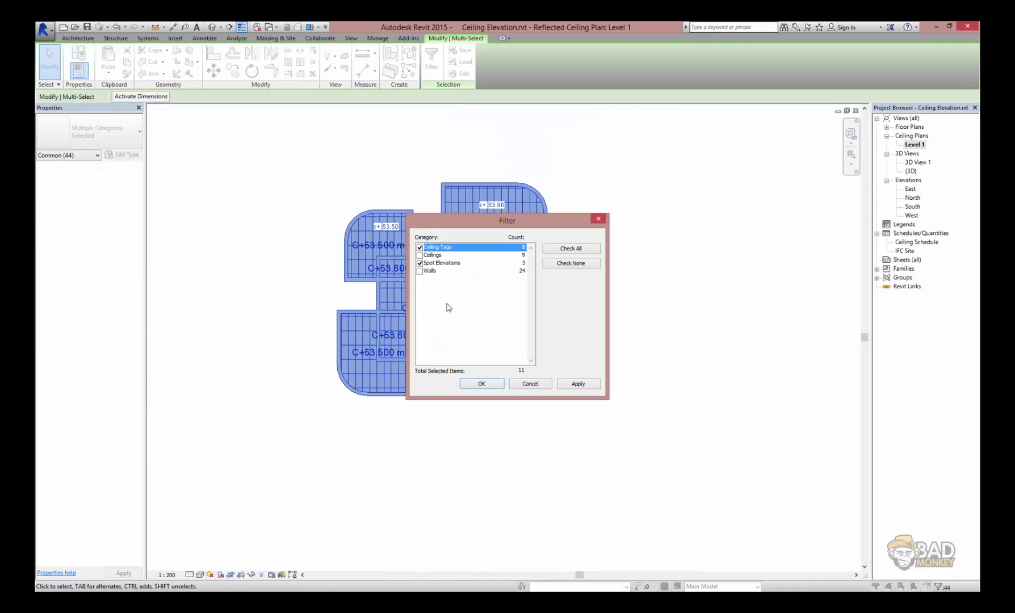
pyautogui.click(480, 382)
pyautogui.rightClick(330, 168)
pyautogui.press('Escape')
# - Filter a box selection down to Ceilings only, then open the Ceiling Schedule
pyautogui.moveTo(245, 136); pyautogui.dragTo(568, 399)
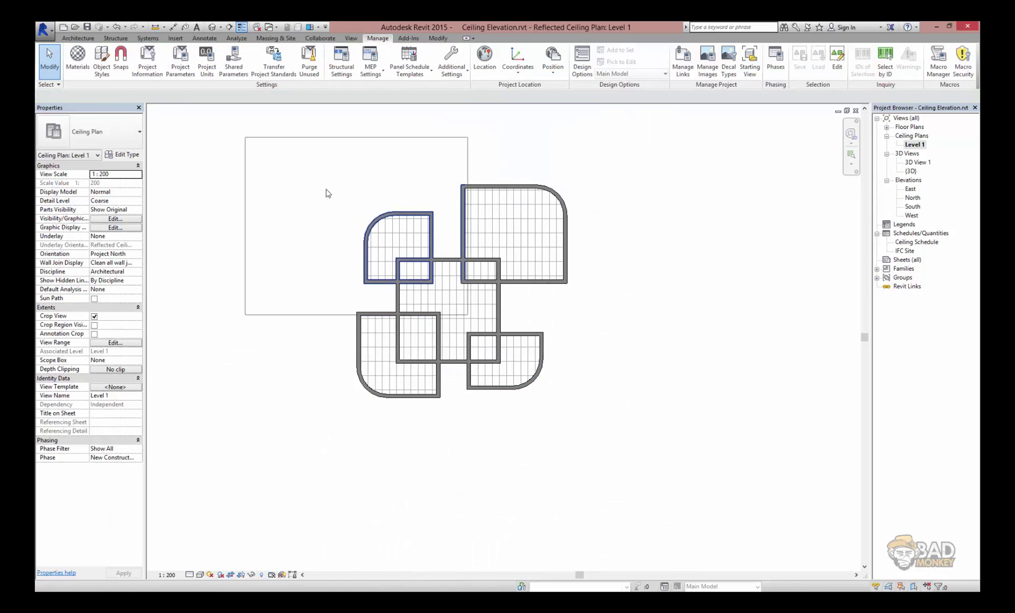
pyautogui.click(431, 60)
pyautogui.click(570, 263)
pyautogui.click(420, 247)
pyautogui.click(481, 383)
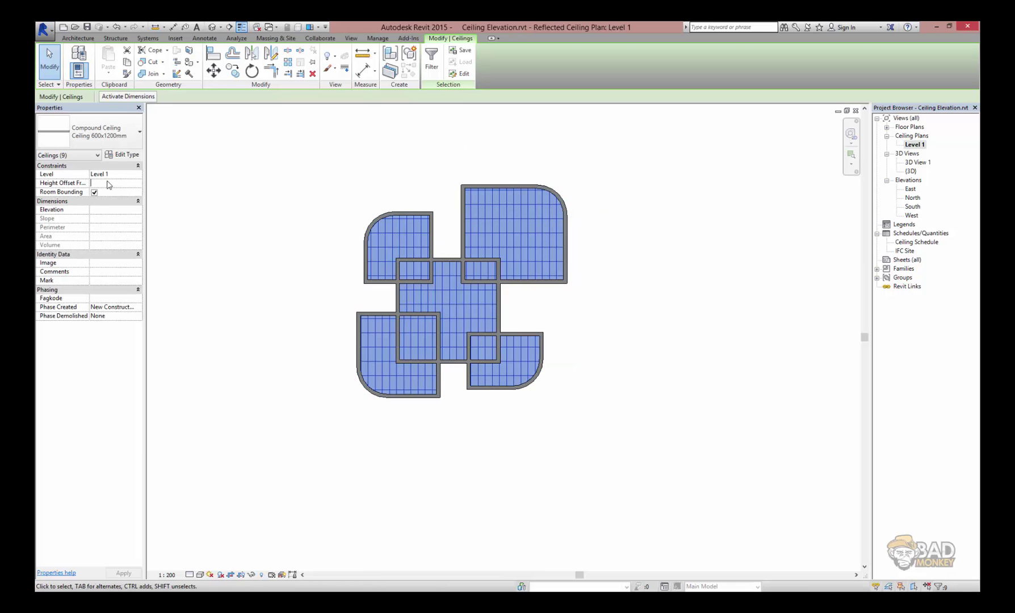
pyautogui.doubleClick(917, 242)
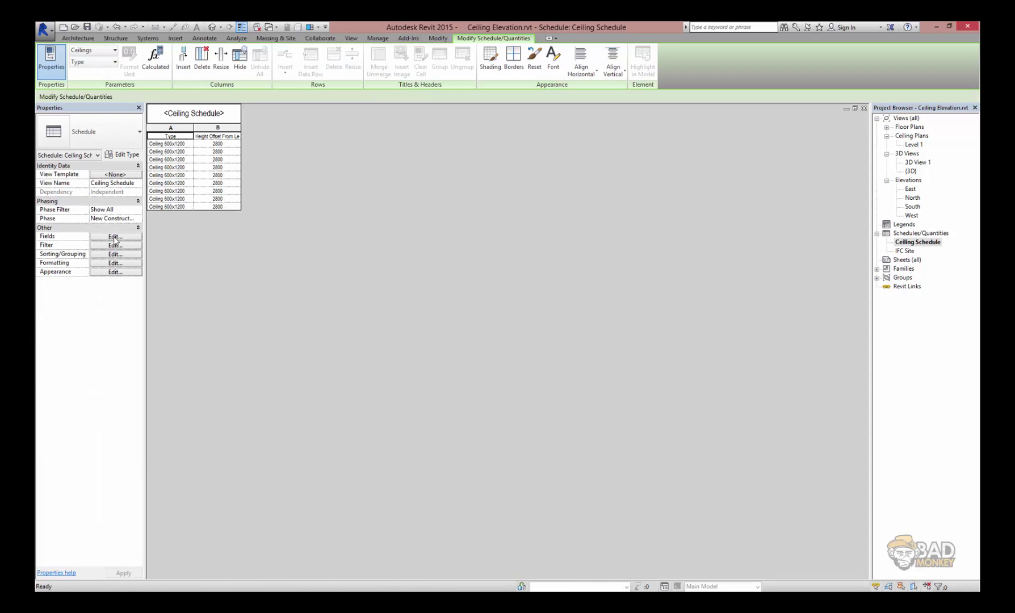
# - Add the Elevation and Height Offset From Level fields to the Ceiling Schedule
pyautogui.click(115, 236)
pyautogui.doubleClick(171, 203)
pyautogui.click(255, 122)
pyautogui.click(182, 151)
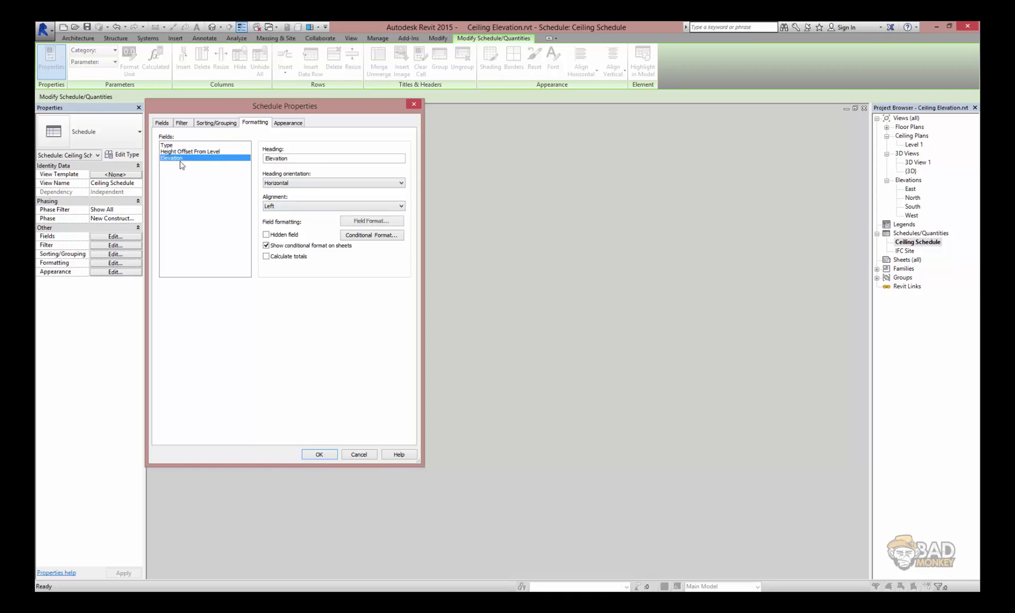
pyautogui.press('Return')
# - Tag all the ceilings with their elevations using Tag All
pyautogui.click(855, 108)
pyautogui.click(730, 138)
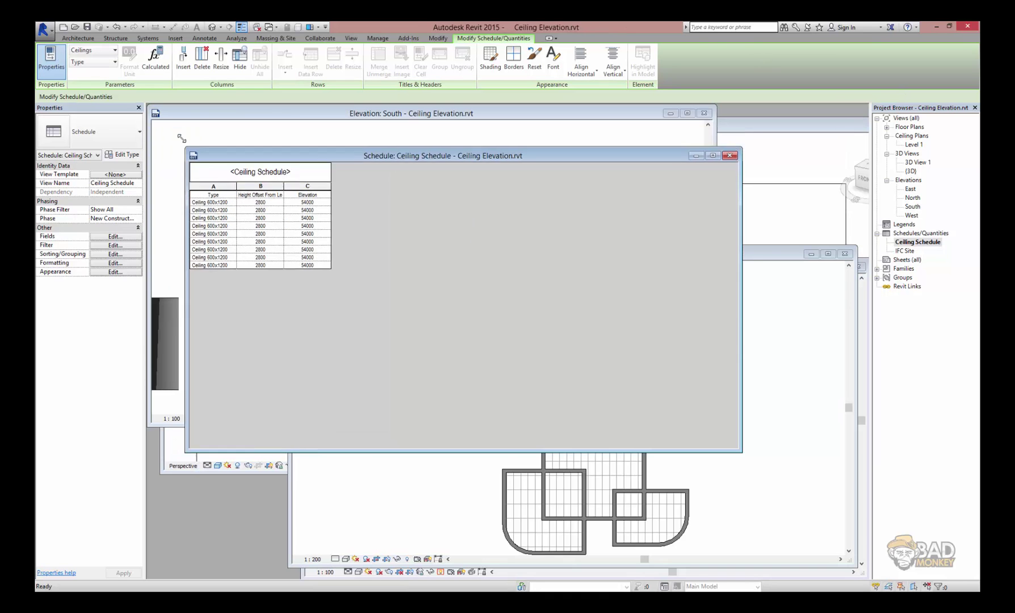
pyautogui.click(553, 60)
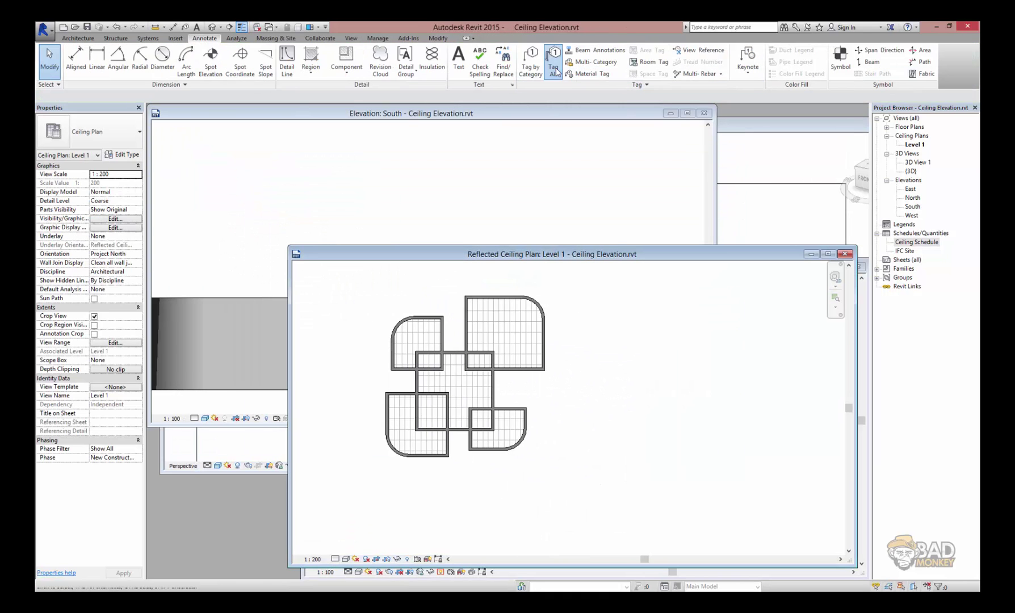
pyautogui.click(436, 403)
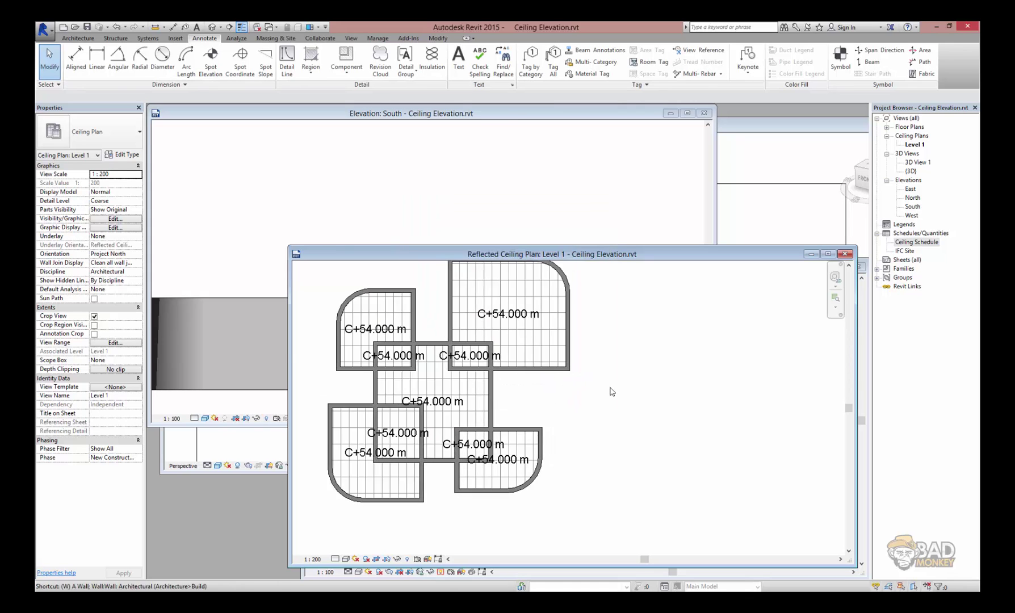
# - Close both 3D views, tile the plan beside the schedule, and zoom the plan to fit
pyautogui.press('w')
pyautogui.press('t')
pyautogui.click(856, 430)
pyautogui.click(856, 113)
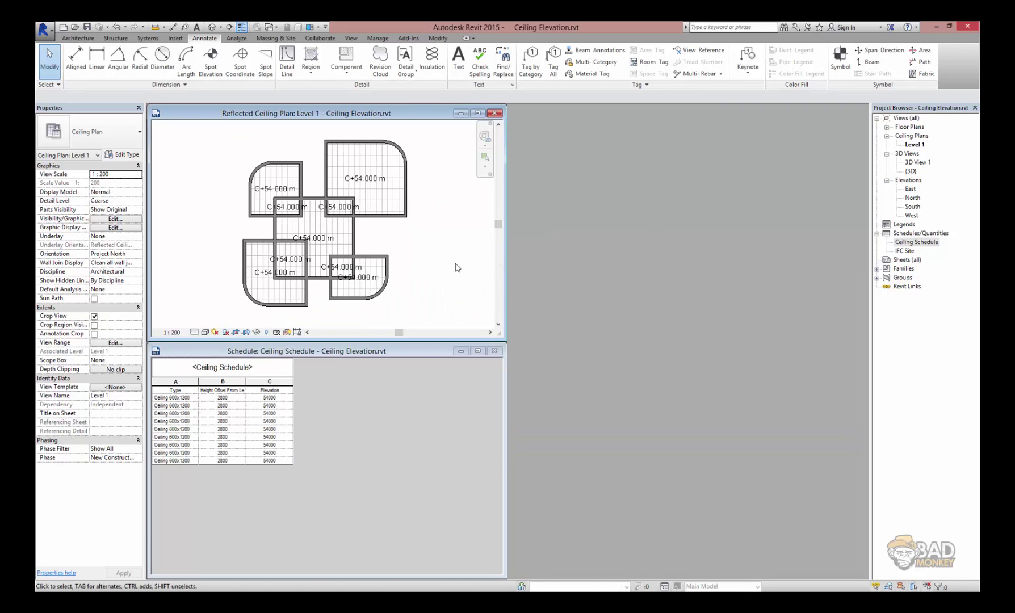
pyautogui.press('w')
pyautogui.press('t')
pyautogui.press('z')
pyautogui.press('a')
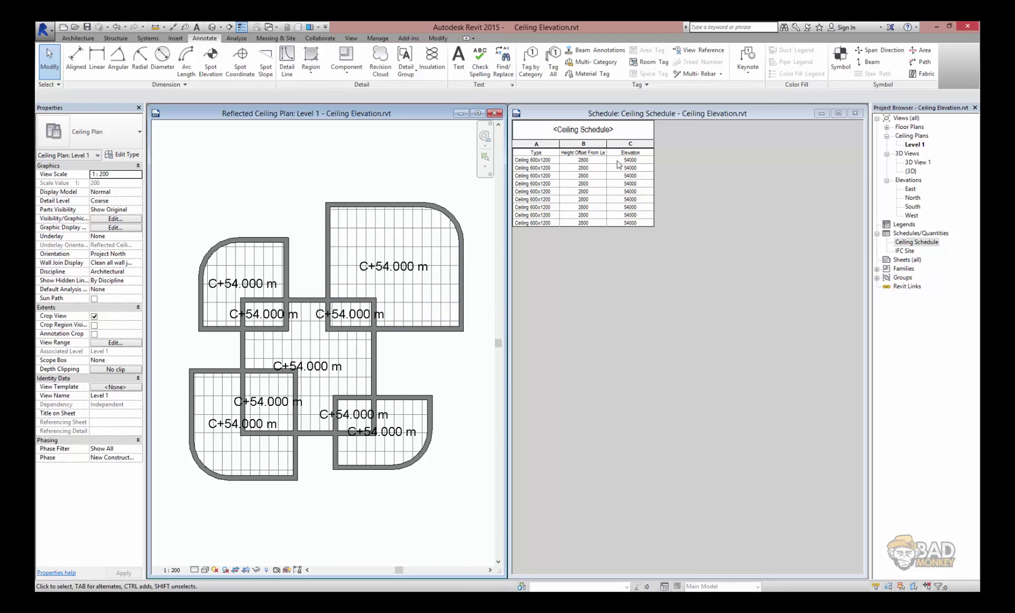
pyautogui.click(591, 160)
# - Commit schedule height offsets of 2400, 2500 and 2350 for the first, second and fifth ceilings
pyautogui.press('Return')
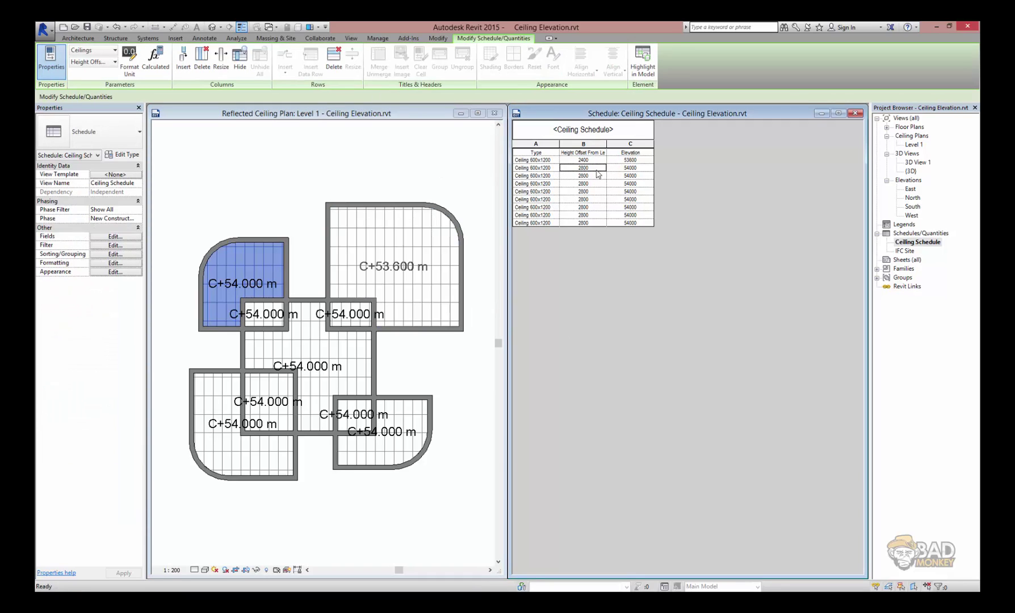
pyautogui.write('2500')
pyautogui.click(597, 194)
pyautogui.write('2350')
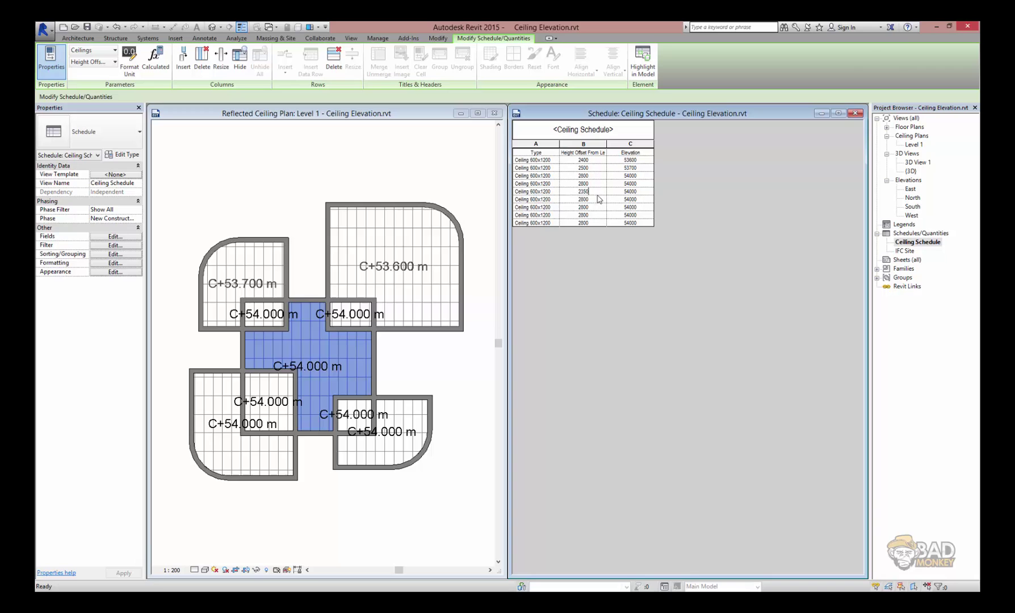
pyautogui.press('Return')
pyautogui.click(349, 165)
pyautogui.scroll(-2, 339, 177)
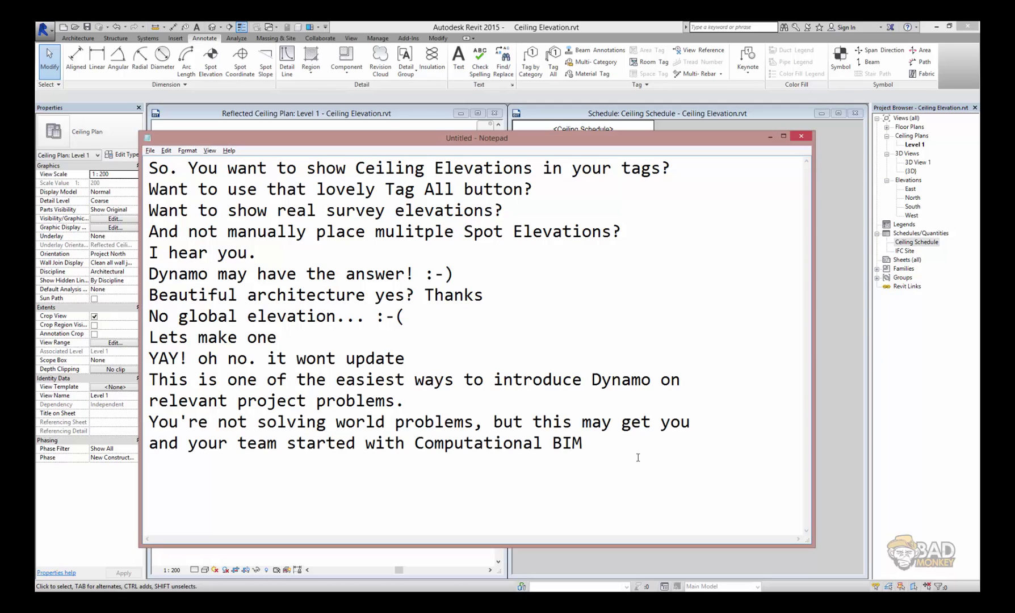
# - Delete a mistyped character in the closing 'Good l…' sign-off line
pyautogui.press('BackSpace')
pyautogui.press('BackSpace')
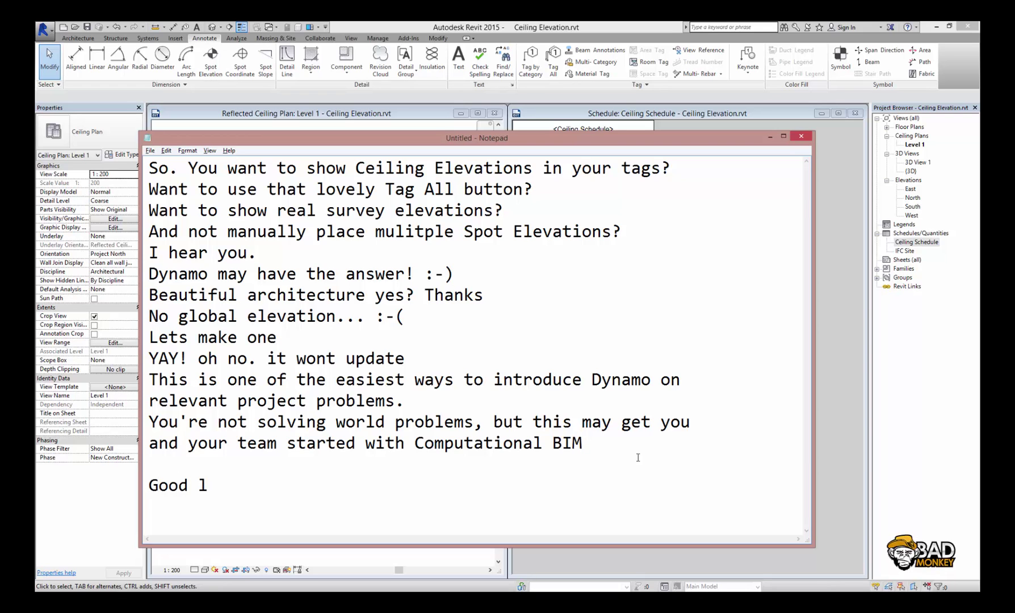